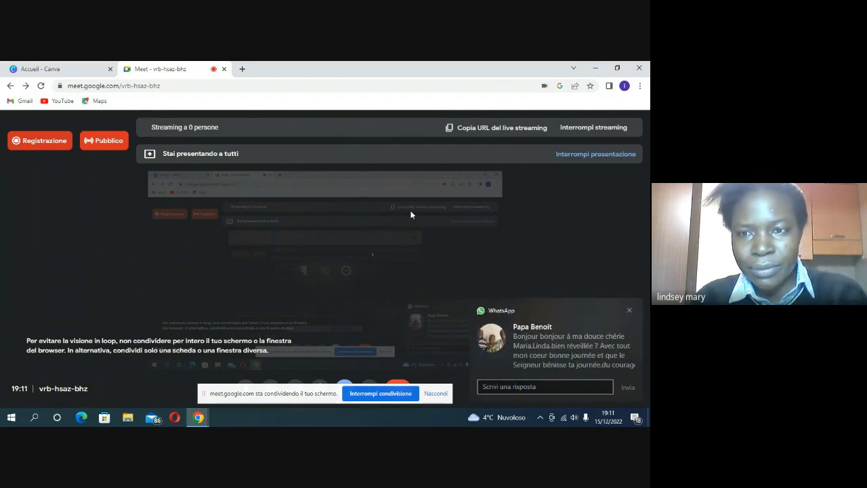
Step: Dismiss the chat message notification and switch to the 'Accueil - Canva' browser tab
left_click(630, 311)
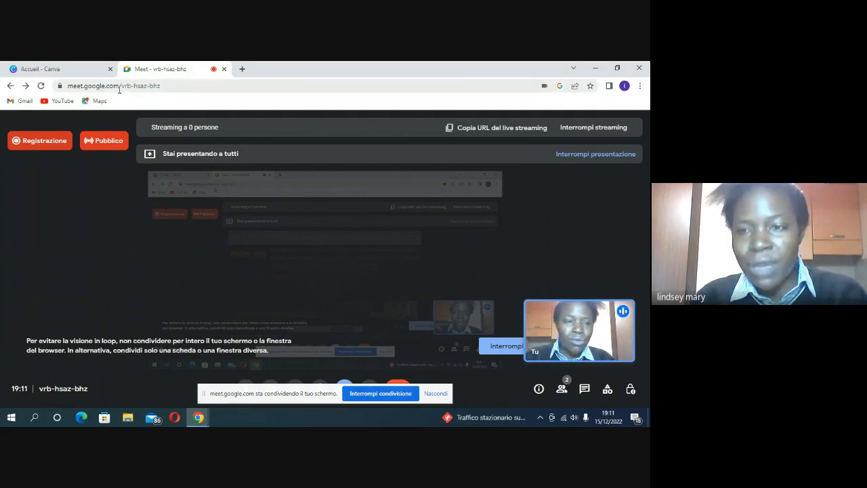
left_click(72, 71)
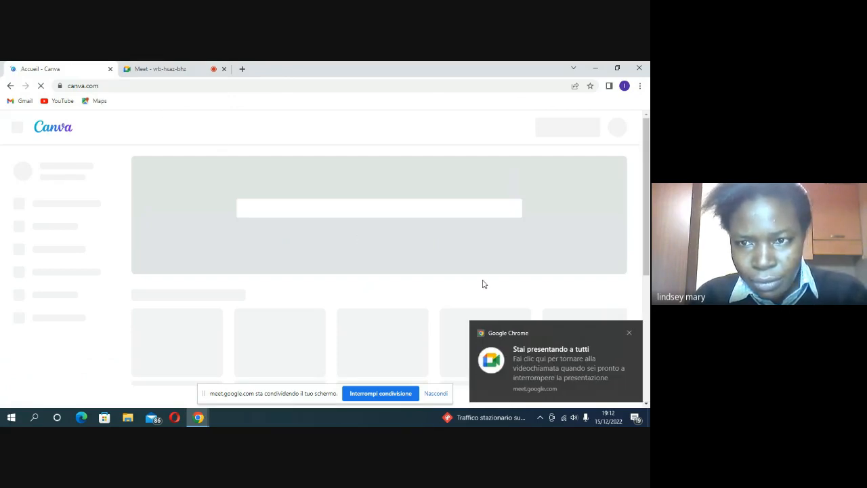
Step: Close the presenting and translation pop-ups, then show Projets with the new-design menu
left_click(629, 335)
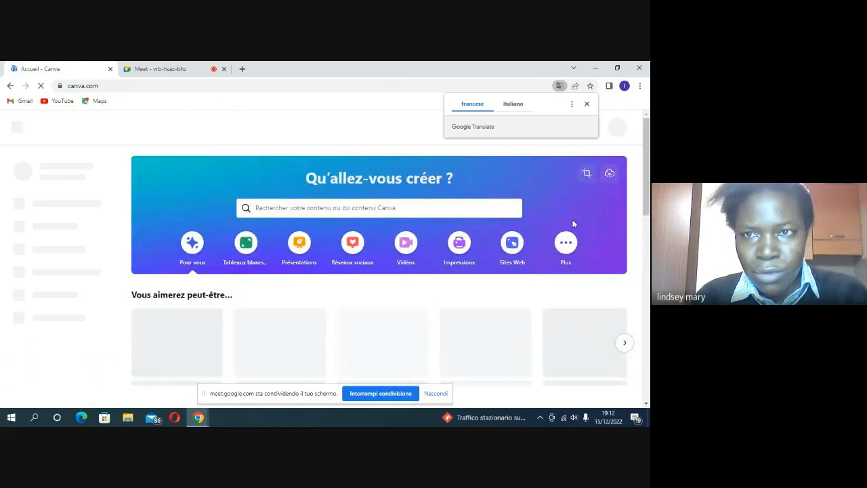
left_click(587, 105)
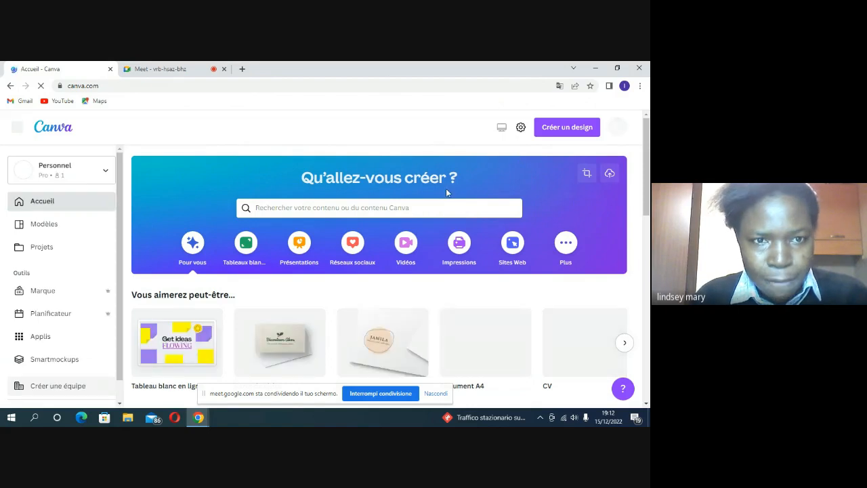
left_click(46, 245)
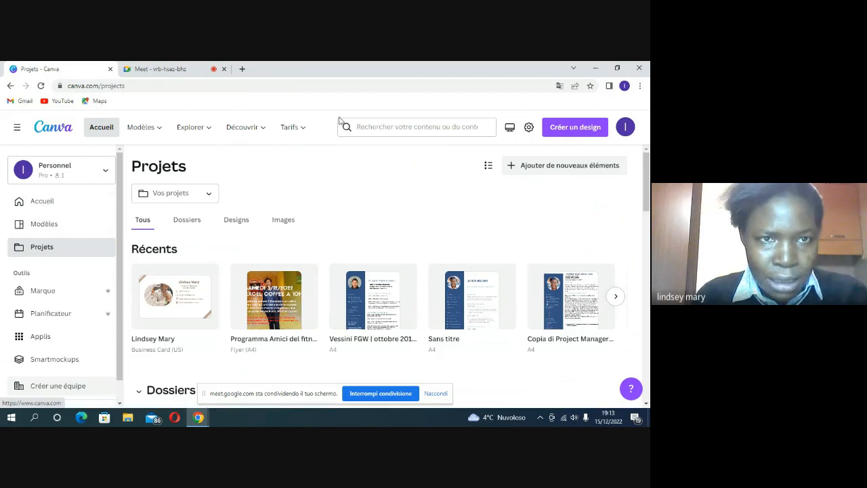
left_click(558, 126)
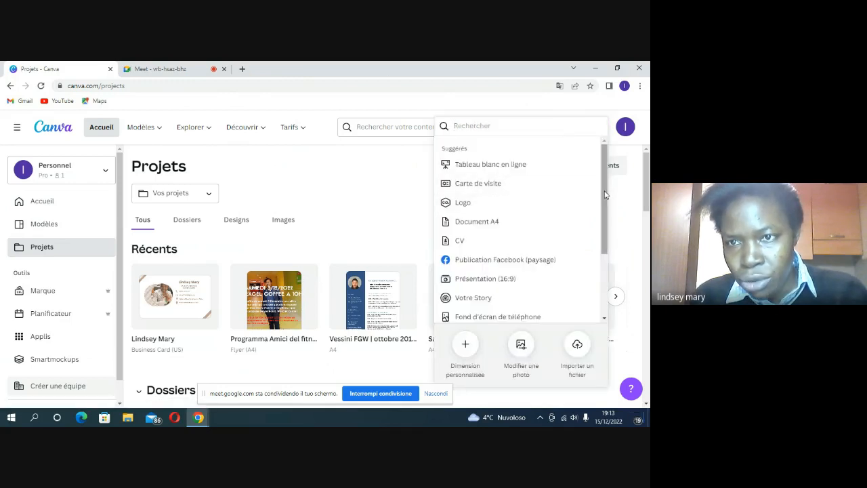
Step: Browse the design types and create a new blank Carte de visite design
left_click_drag(605, 194, 605, 274)
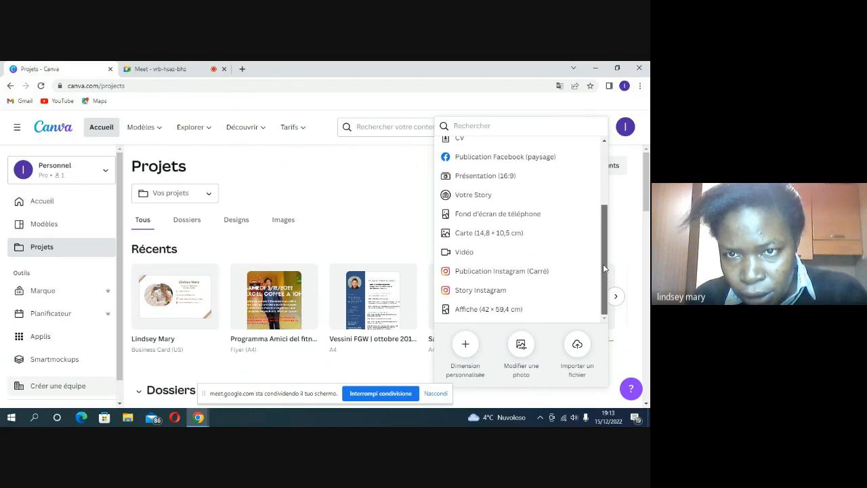
scroll(598, 240, "up", 2)
scroll(596, 231, "up", 2)
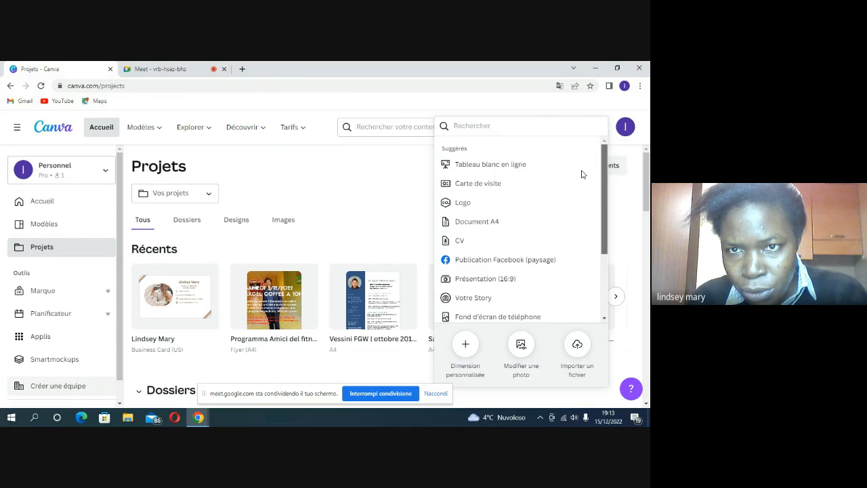
scroll(591, 205, "down", 1)
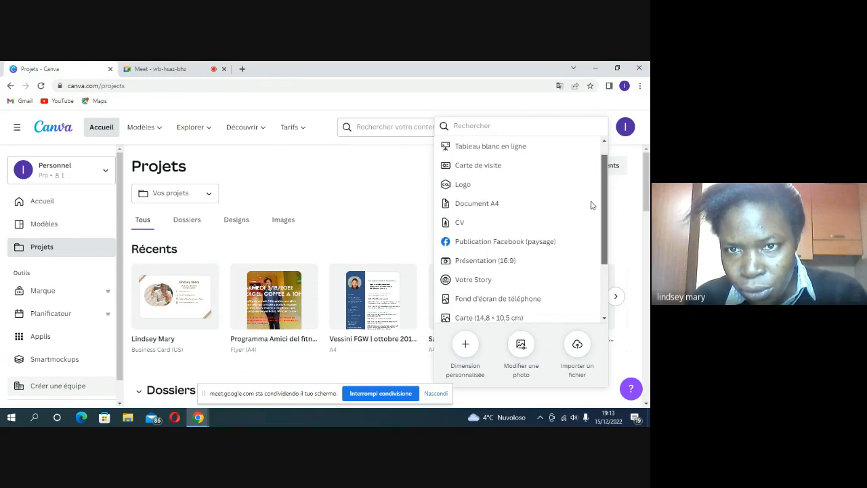
scroll(593, 216, "down", 3)
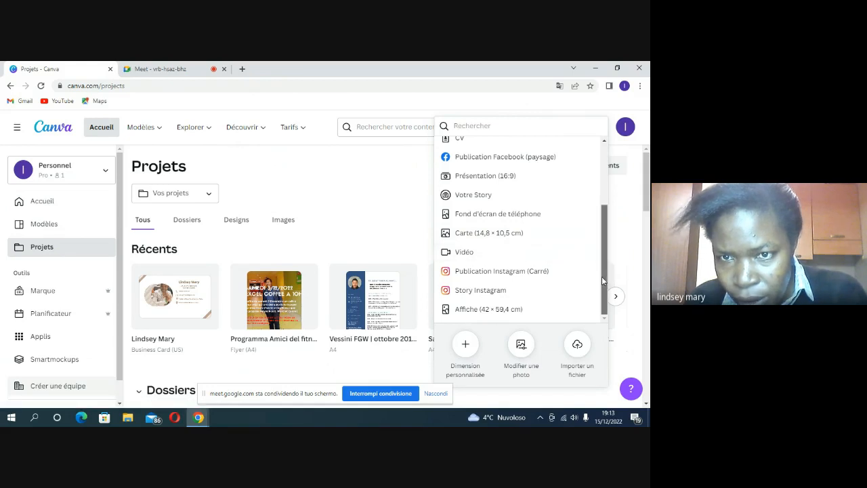
scroll(599, 269, "up", 1)
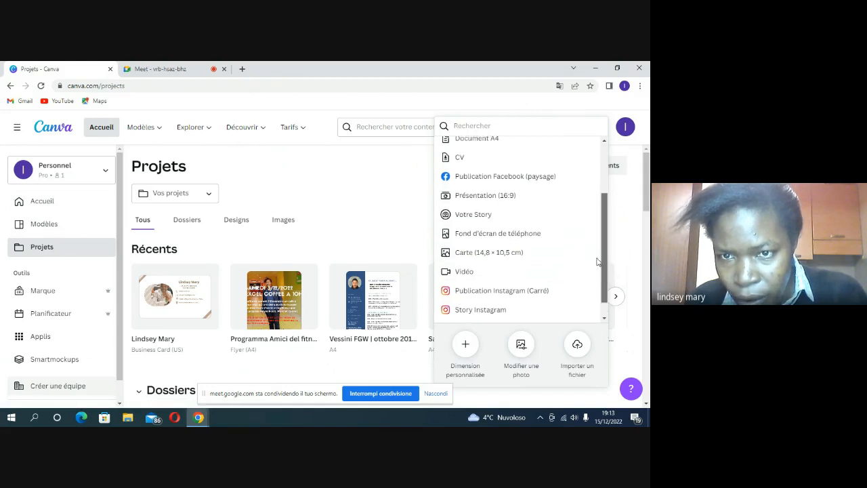
scroll(593, 258, "up", 4)
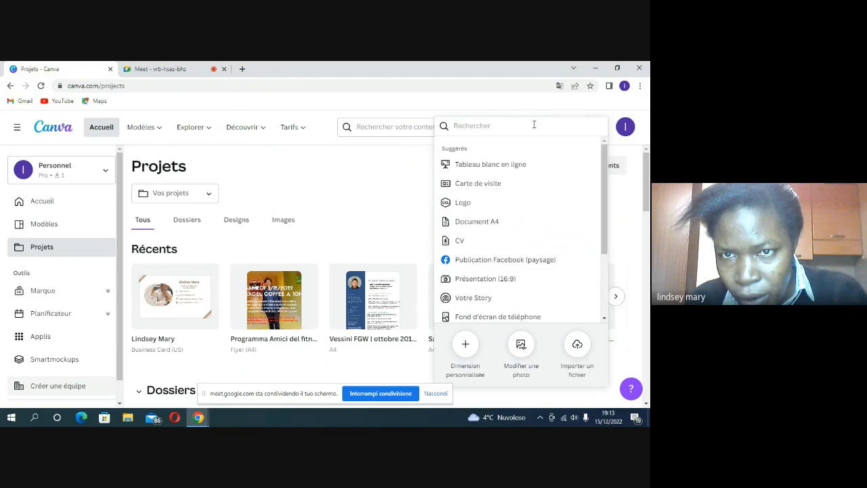
left_click(486, 189)
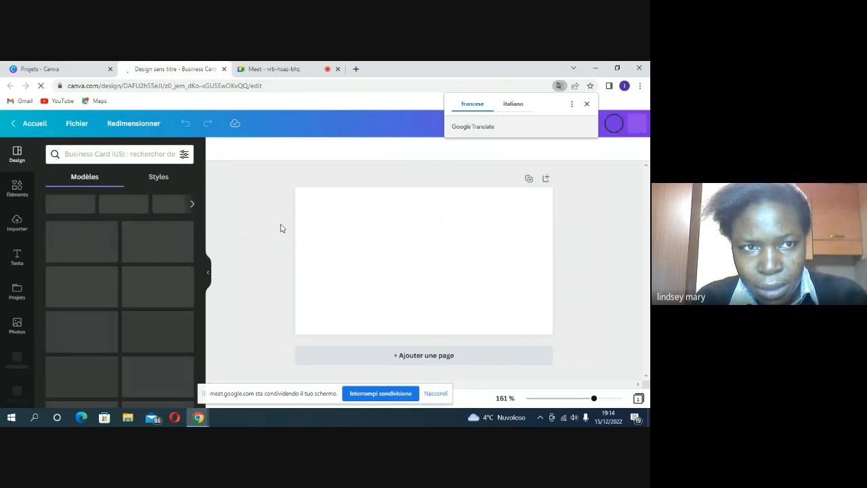
left_click(346, 198)
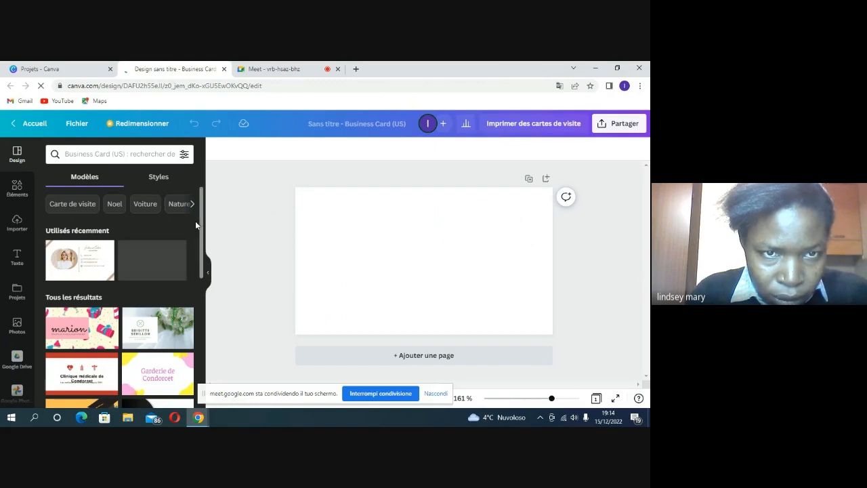
scroll(202, 237, "down", 4)
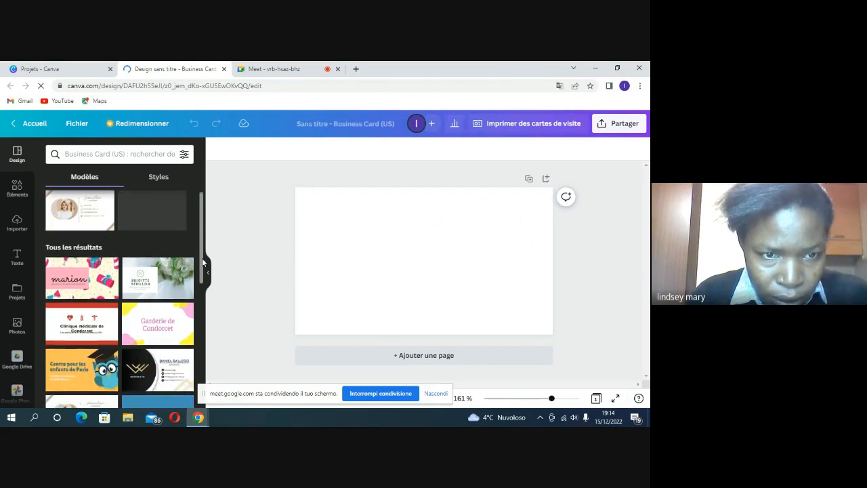
scroll(202, 305, "down", 3)
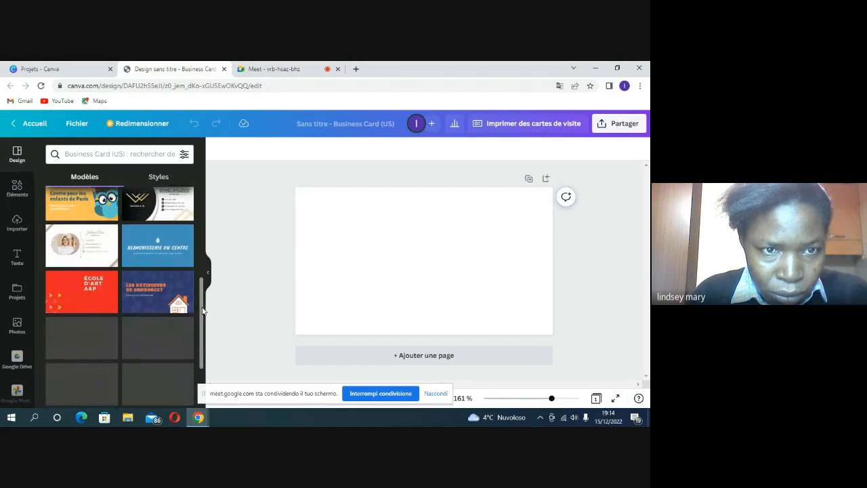
scroll(202, 326, "down", 1)
scroll(202, 332, "down", 3)
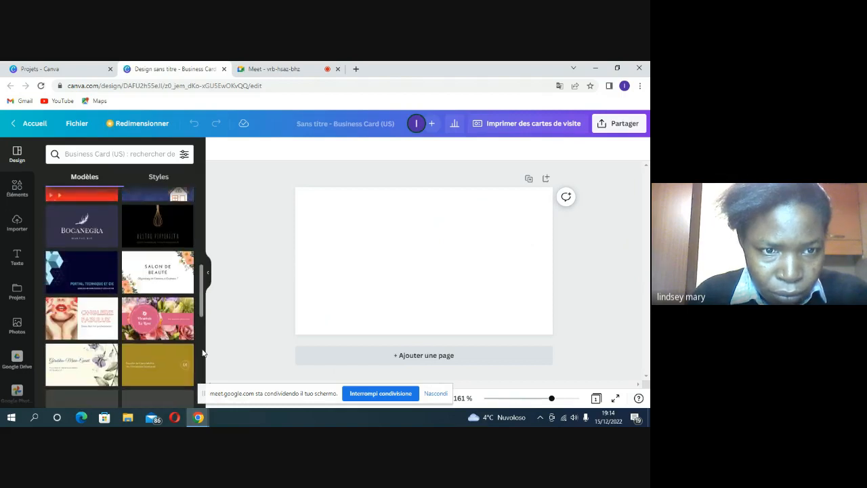
scroll(202, 352, "down", 3)
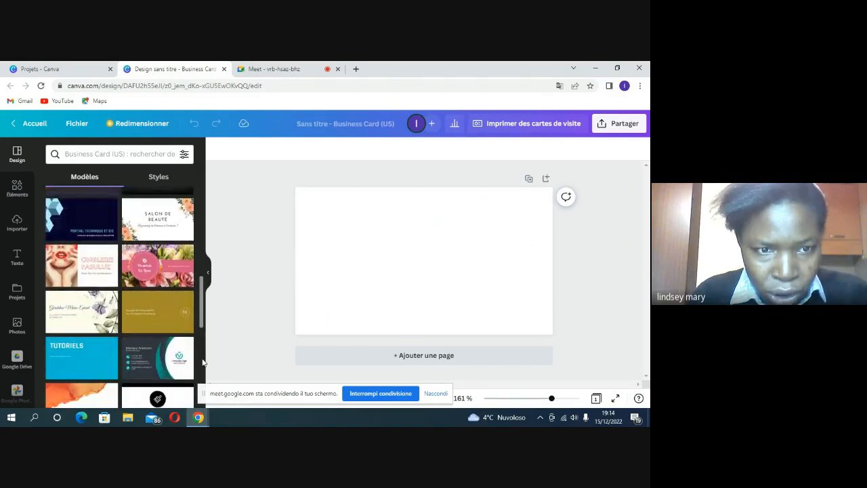
scroll(202, 371, "up", 3)
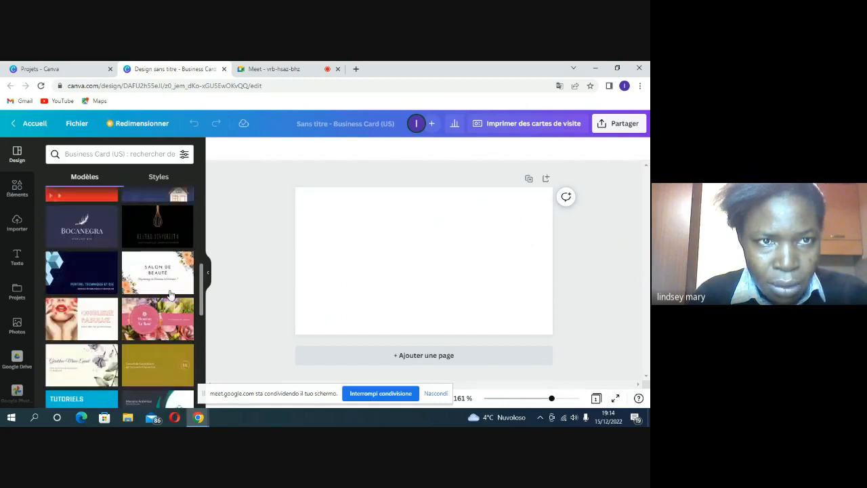
left_click(143, 153)
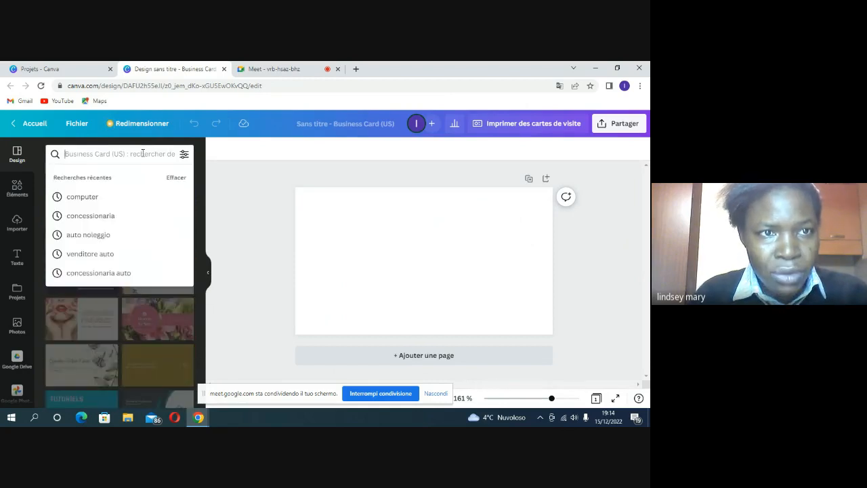
Step: Search the templates for 'computer' from recent searches and scroll through the results
left_click(91, 197)
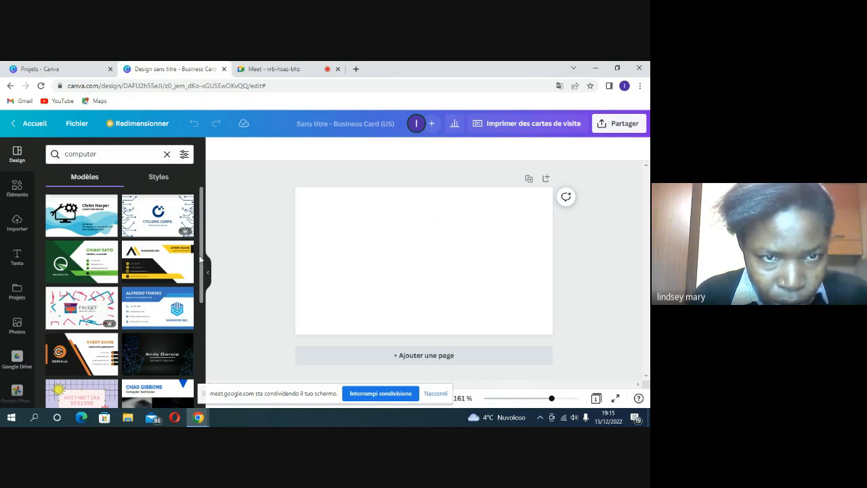
scroll(201, 268, "down", 1)
left_click_drag(202, 267, 212, 373)
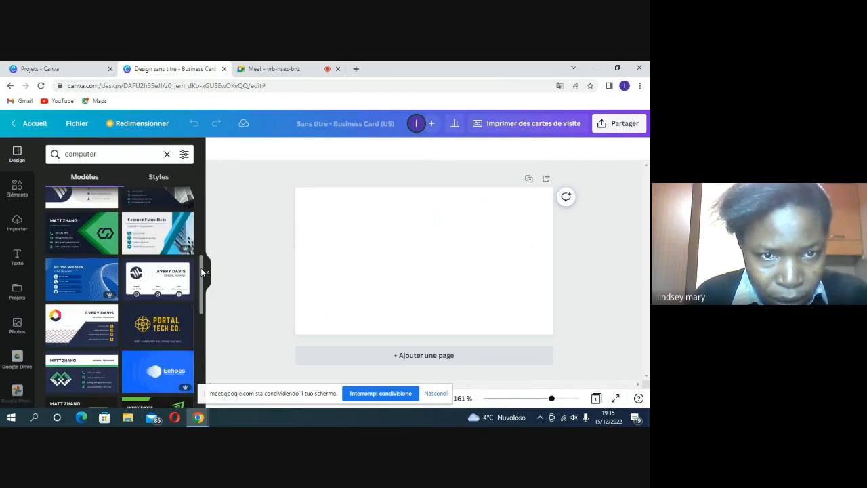
left_click_drag(201, 271, 206, 382)
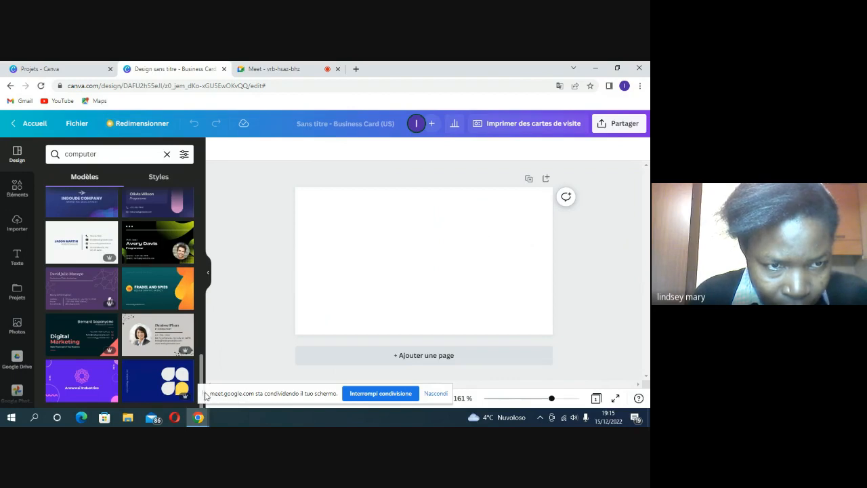
left_click_drag(200, 395, 204, 217)
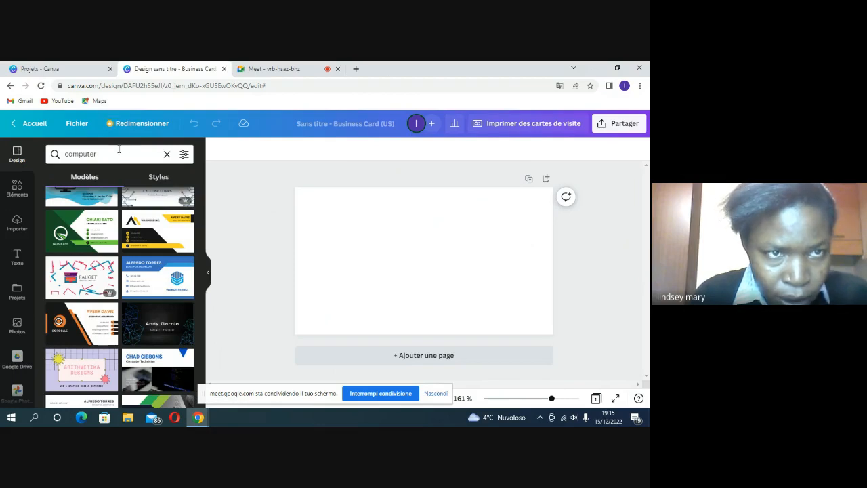
Step: Search the templates for 'pc', then for 'excel'
left_click(118, 150)
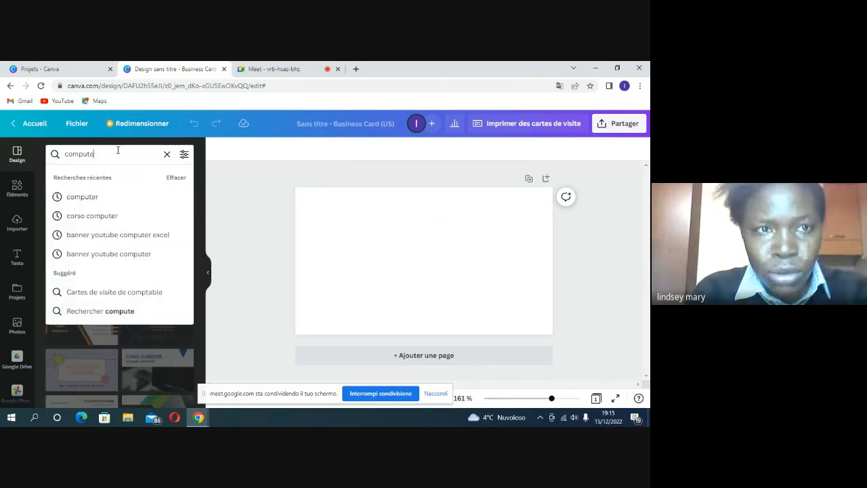
key("BackSpace")
key("BackSpace")
key("BackSpace")
key("BackSpace")
key("BackSpace")
key("BackSpace")
key("BackSpace")
type("pc")
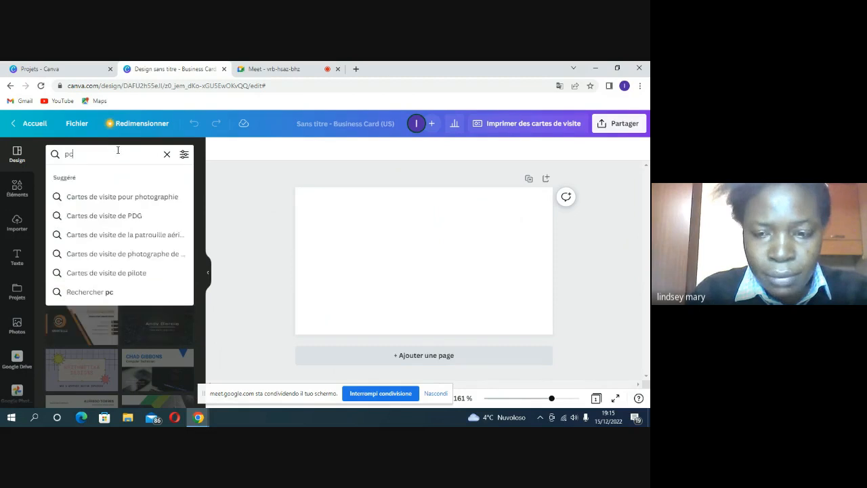
key("Return")
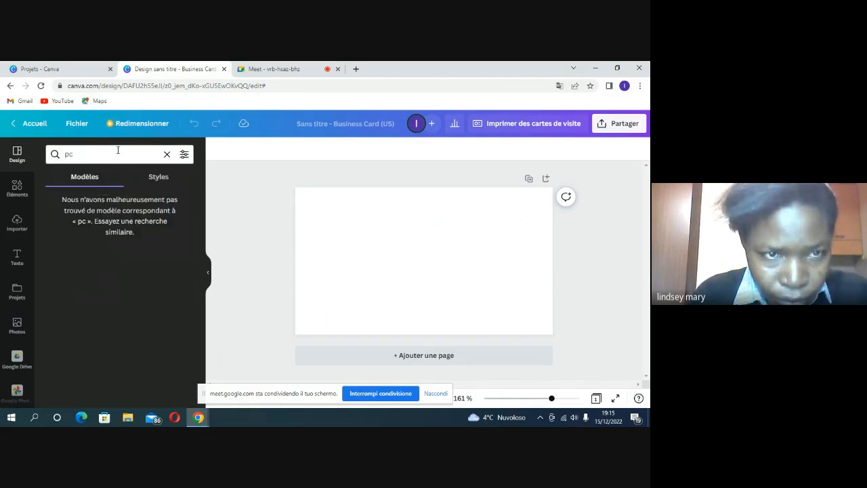
left_click(118, 150)
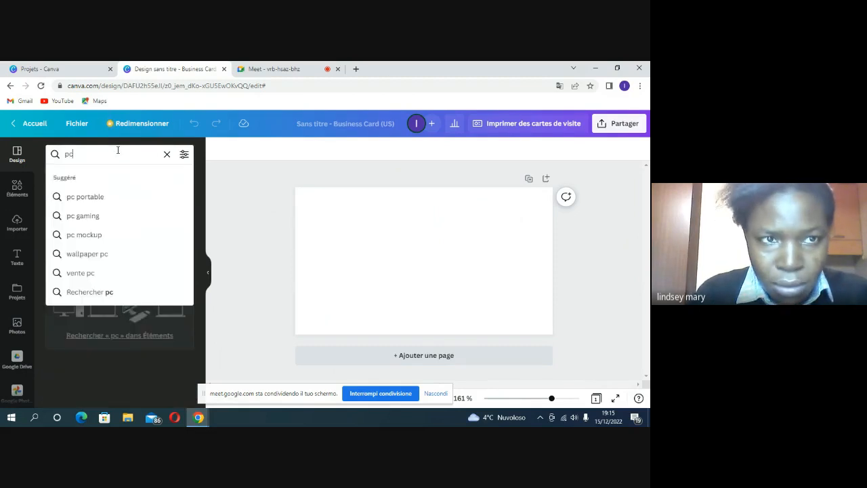
key("BackSpace")
key("BackSpace")
type("excel")
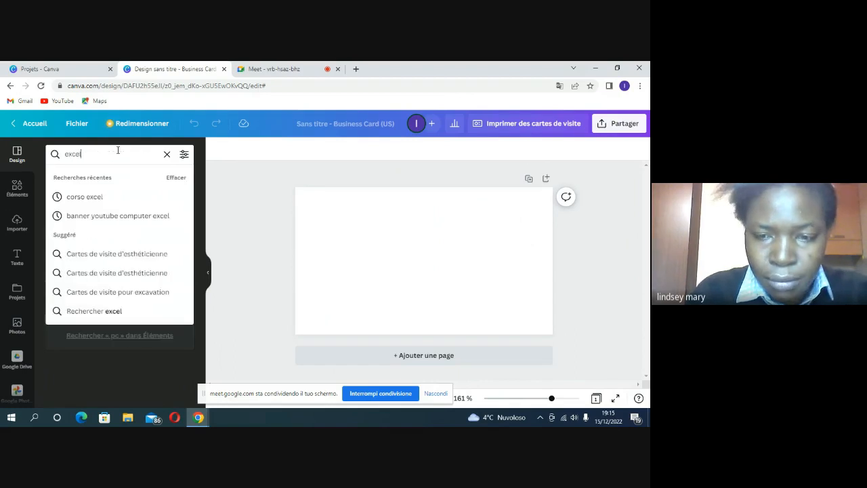
key("Return")
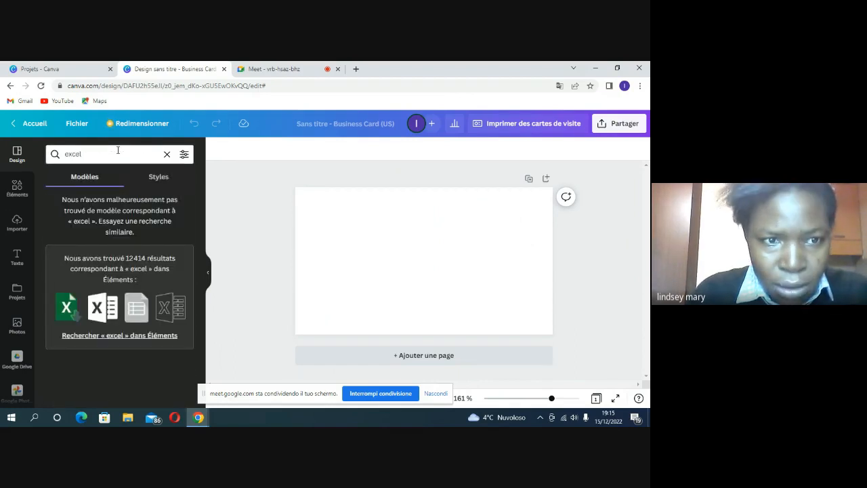
Step: Replace the excel search with a 'cours de computer' template search
left_click(118, 149)
key("BackSpace")
key("BackSpace")
key("BackSpace")
key("BackSpace")
key("BackSpace")
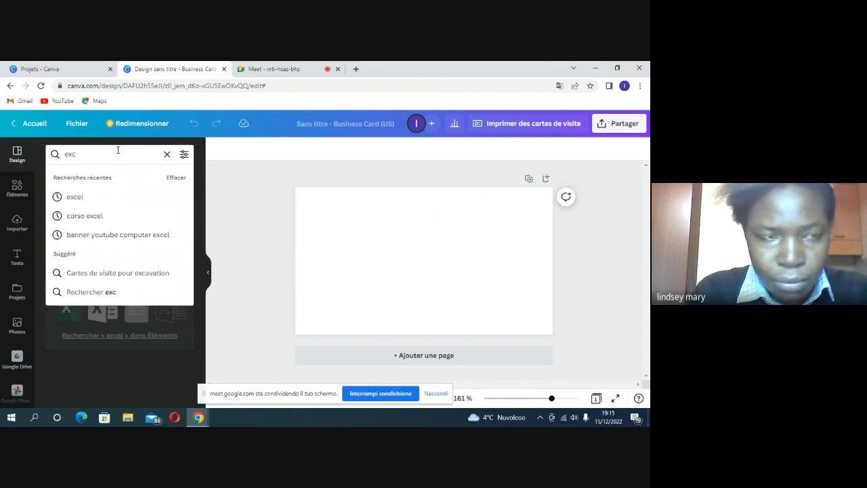
type("co")
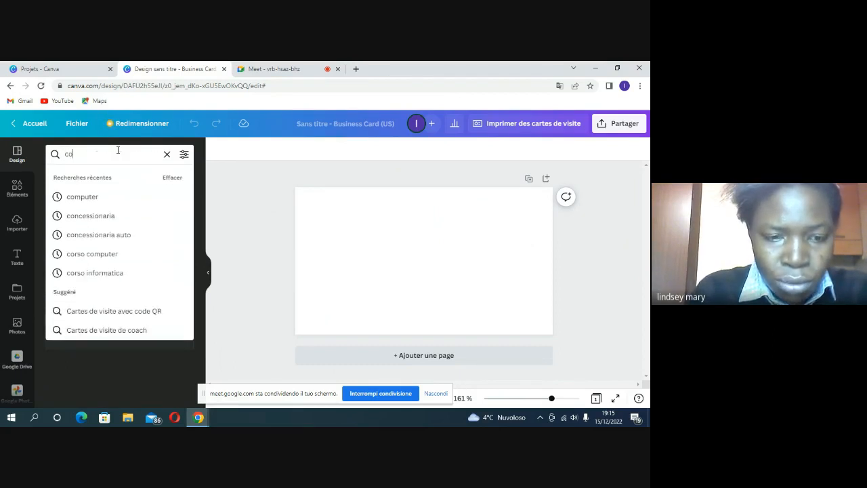
type("urs de comp")
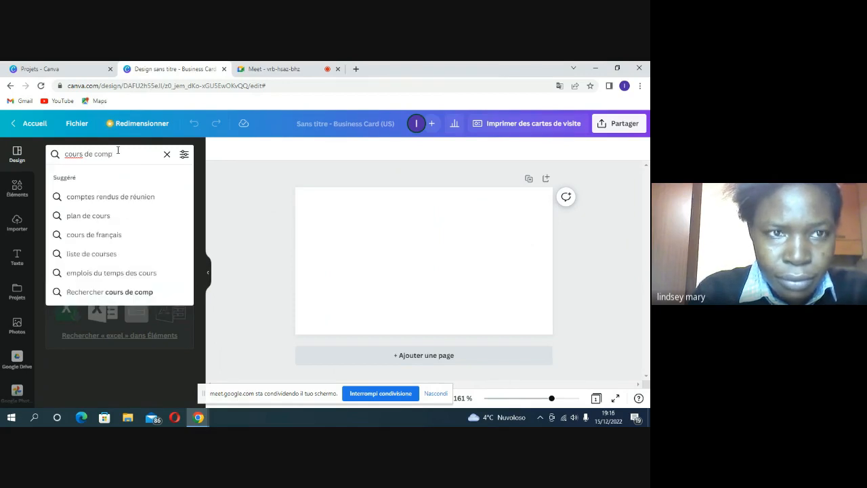
type("uter")
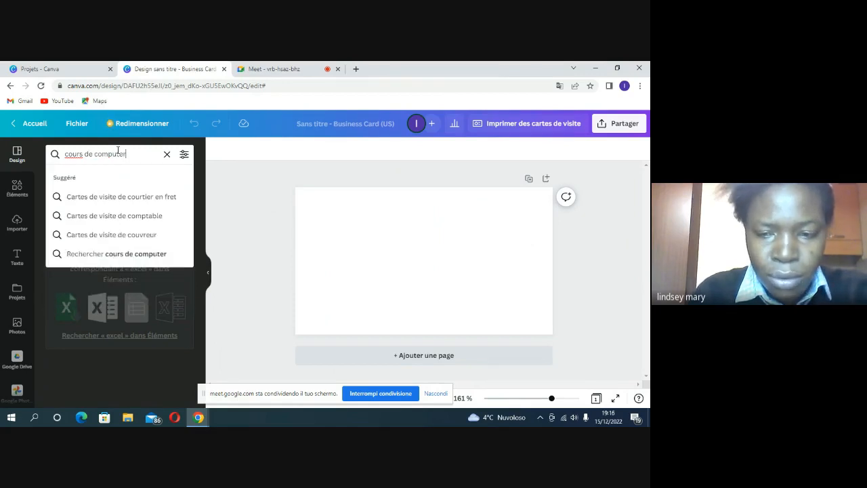
key("Return")
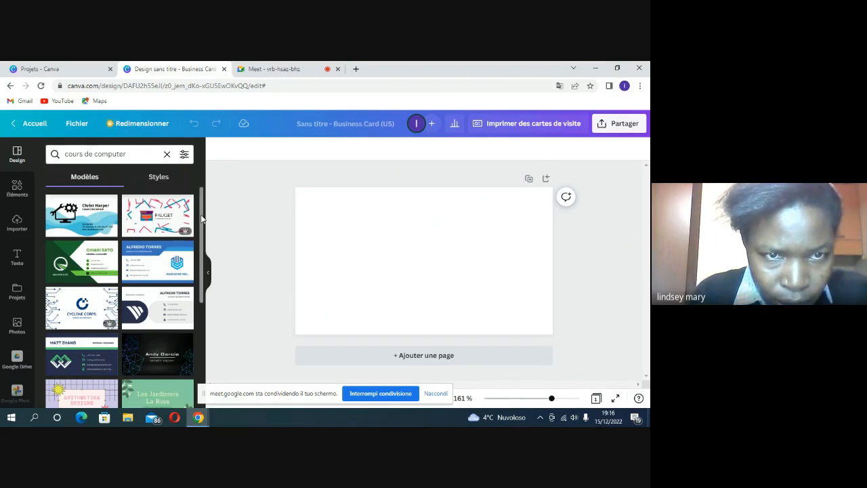
left_click_drag(200, 218, 198, 416)
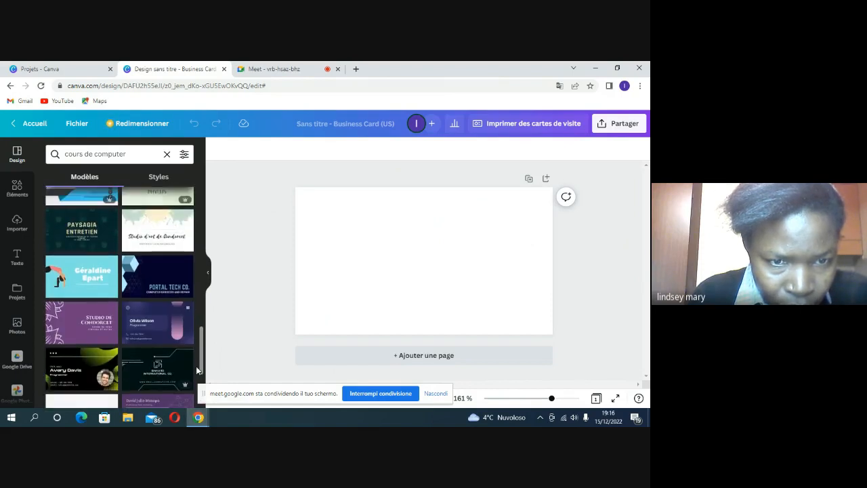
left_click_drag(203, 363, 200, 205)
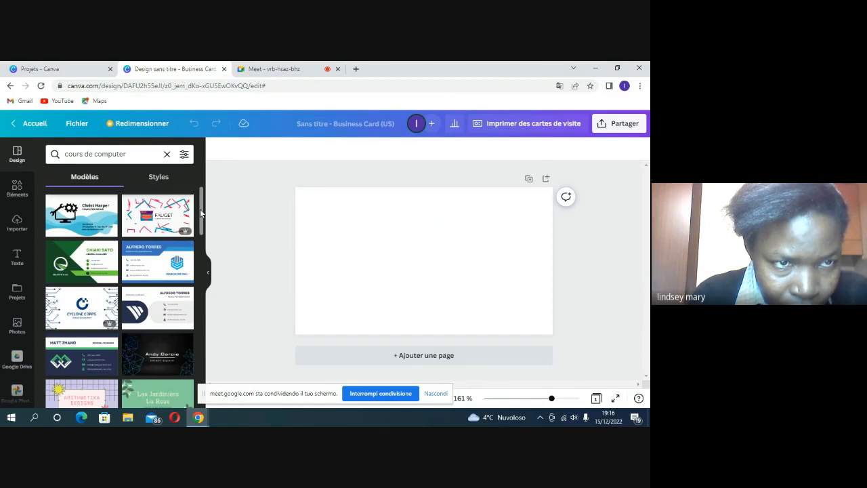
left_click_drag(199, 216, 200, 254)
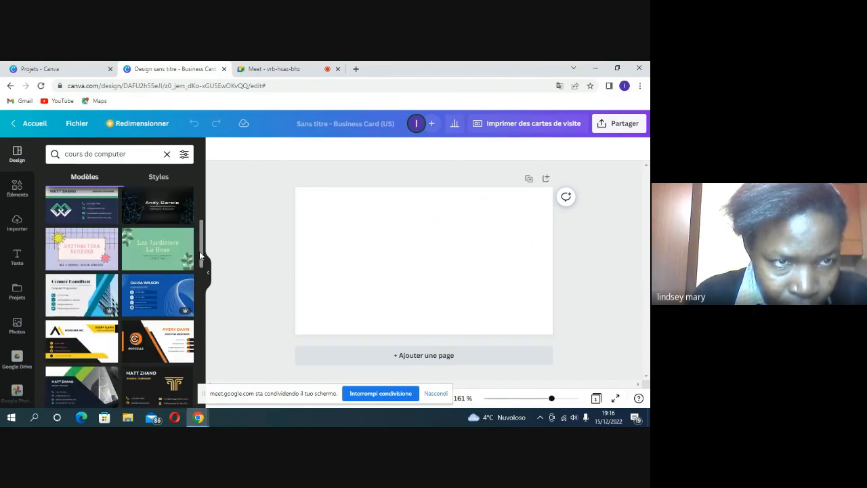
Step: Change the template search to 'travail sur computer'
left_click(145, 154)
key("BackSpace")
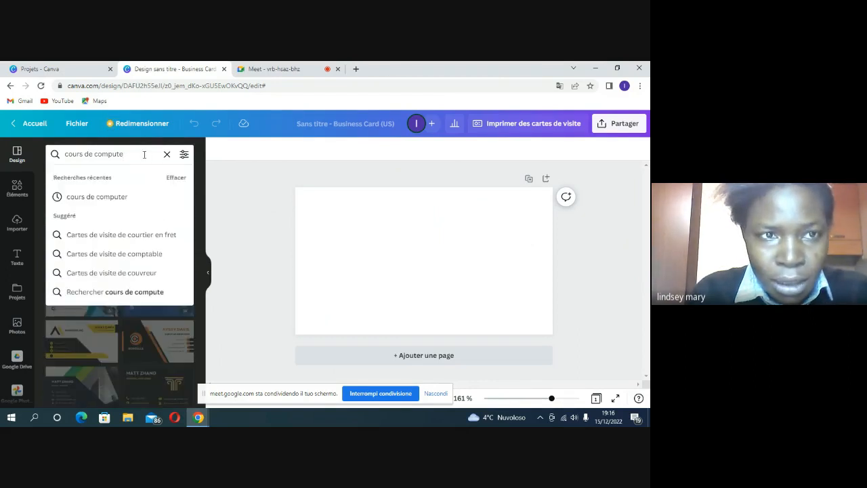
key("BackSpace")
key("BackSpace")
key("BackSpace")
key("BackSpace")
key("BackSpace")
key("BackSpace")
key("BackSpace")
key("BackSpace")
key("BackSpace")
key("BackSpace")
key("BackSpace")
key("BackSpace")
key("BackSpace")
key("BackSpace")
key("BackSpace")
key("BackSpace")
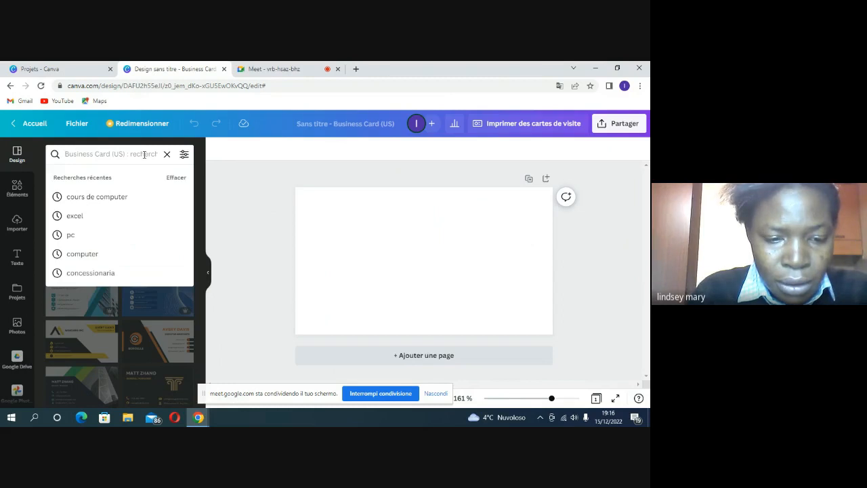
type("tra")
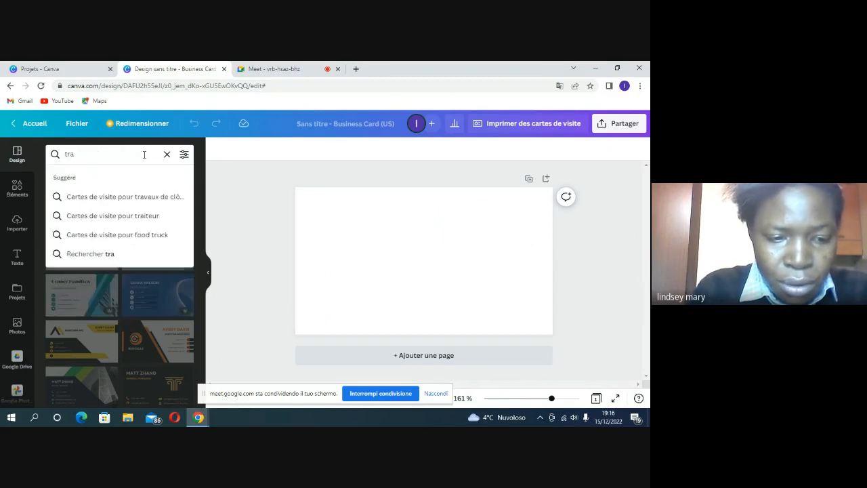
type("vail sur")
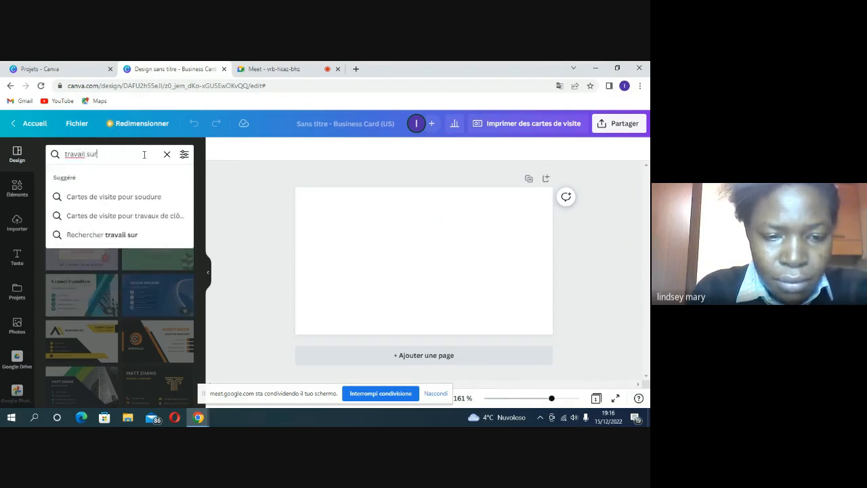
type(" computer")
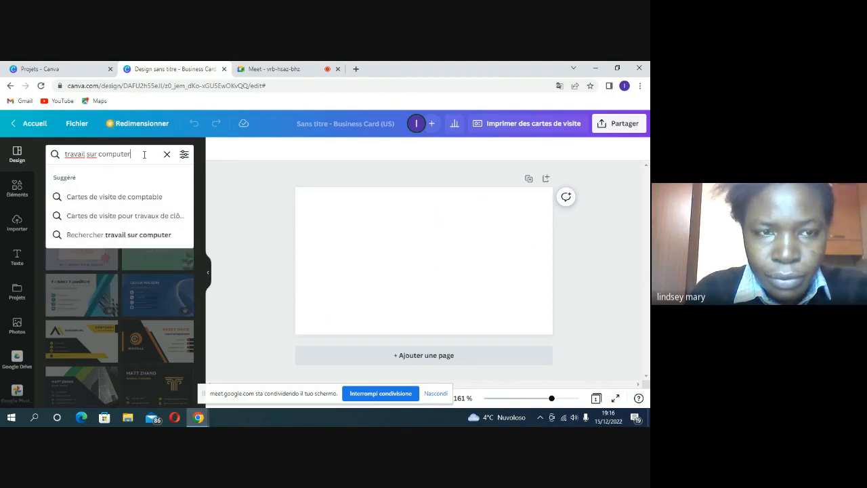
key("Return")
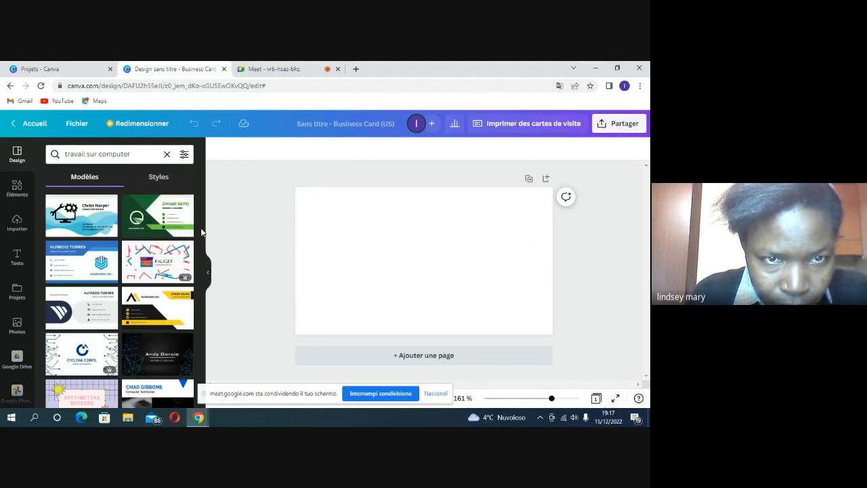
Step: Apply the Computer Repair template with the gear-and-monitor logo and blue waves
left_click_drag(201, 222, 200, 372)
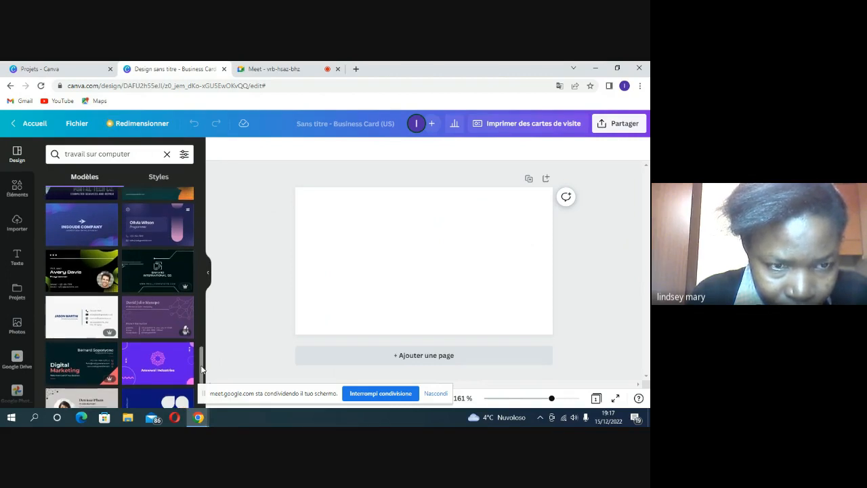
left_click_drag(201, 369, 209, 200)
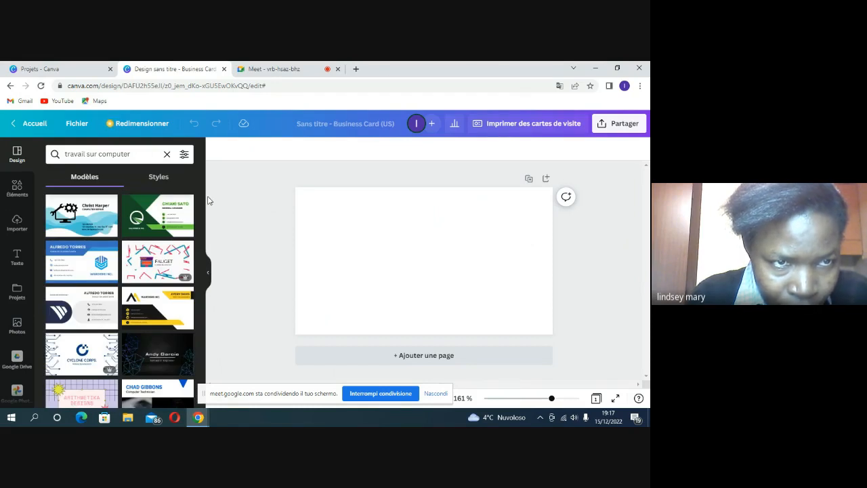
left_click(101, 224)
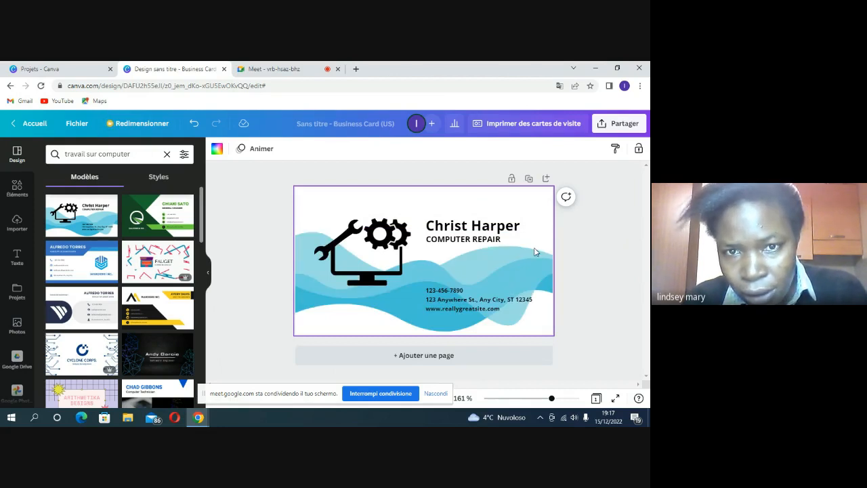
Step: Preview the two-page Blue White Modern Company Business Card template
left_click(365, 268)
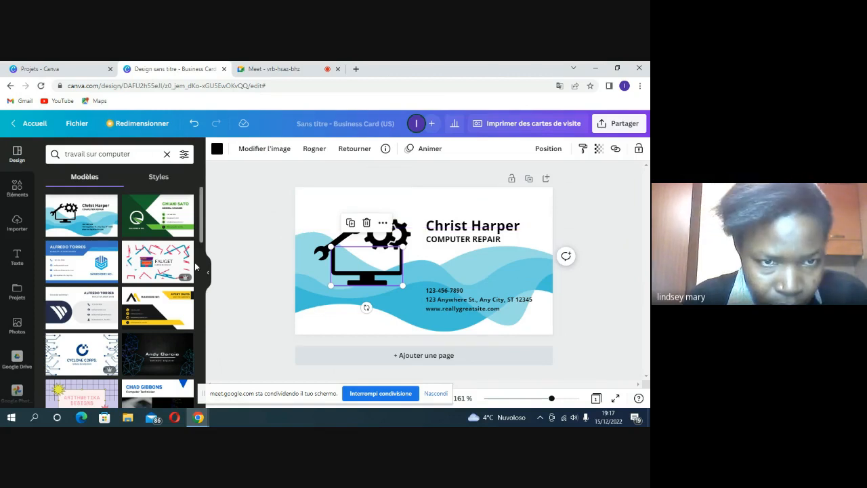
left_click_drag(202, 235, 202, 273)
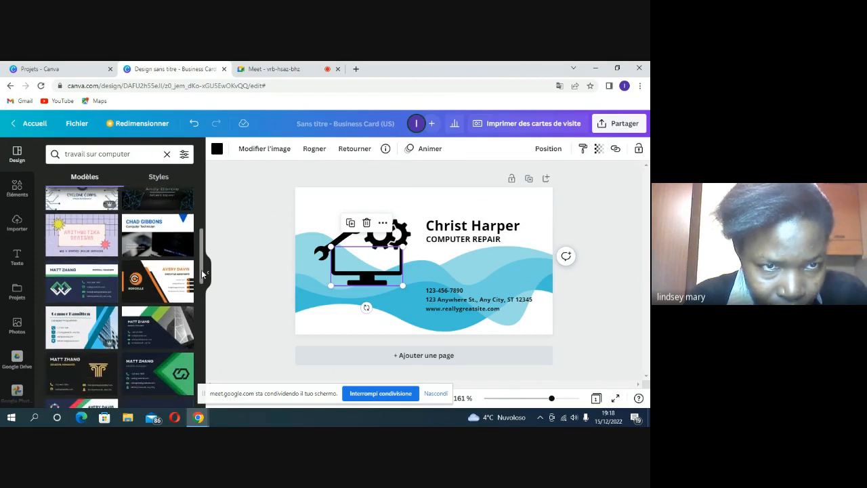
left_click(169, 252)
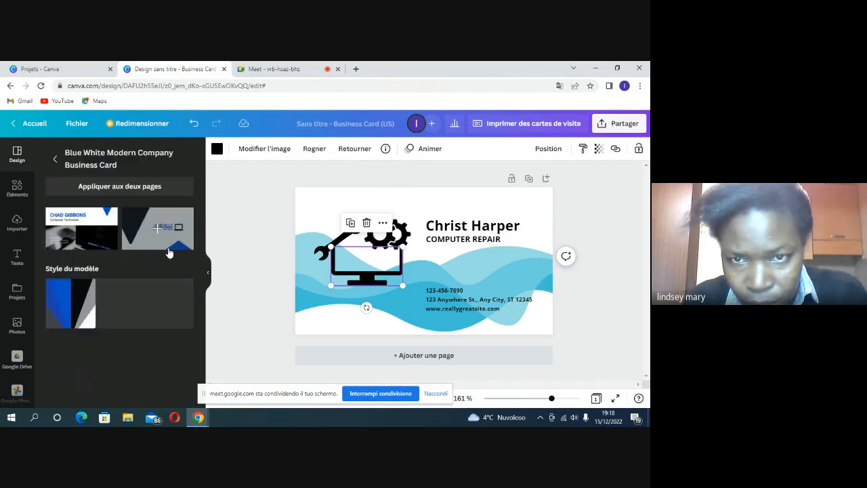
Step: Apply the template's front page and start editing the large blue name heading
left_click(95, 244)
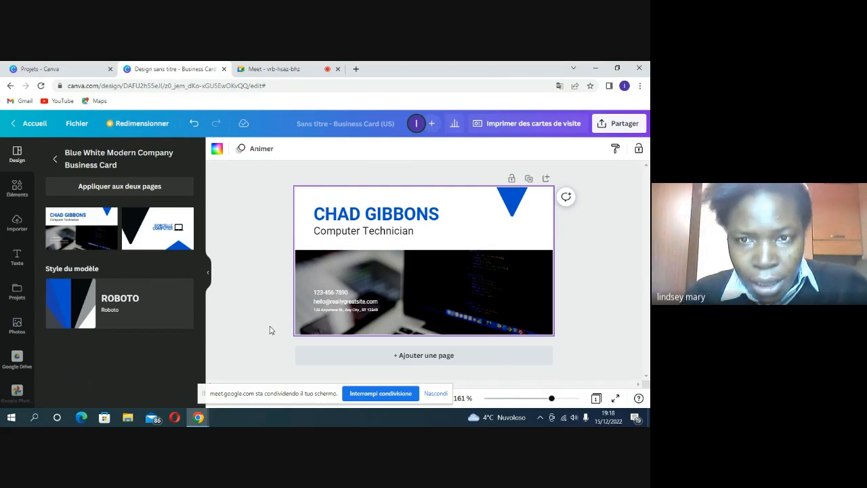
left_click(469, 291)
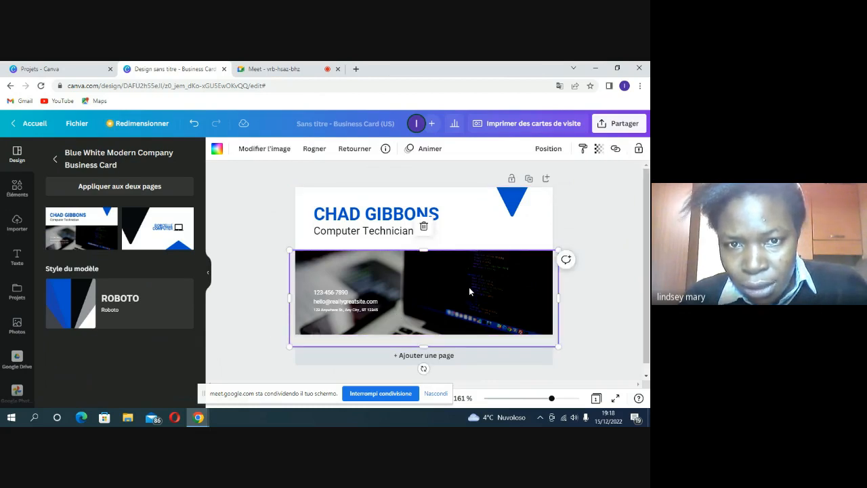
left_click(425, 214)
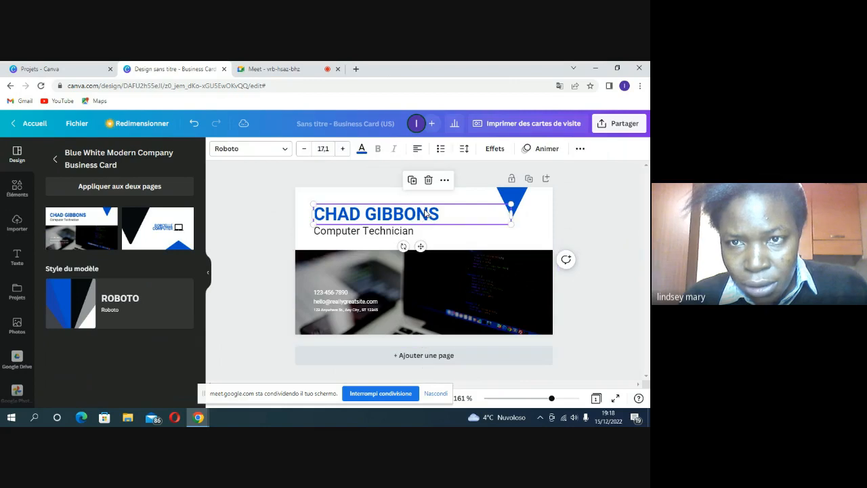
left_click(372, 277)
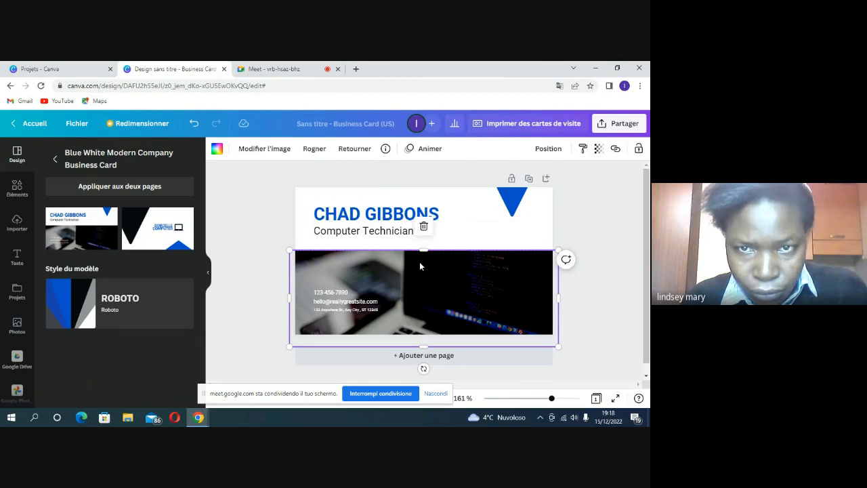
left_click(448, 215)
left_click(449, 214)
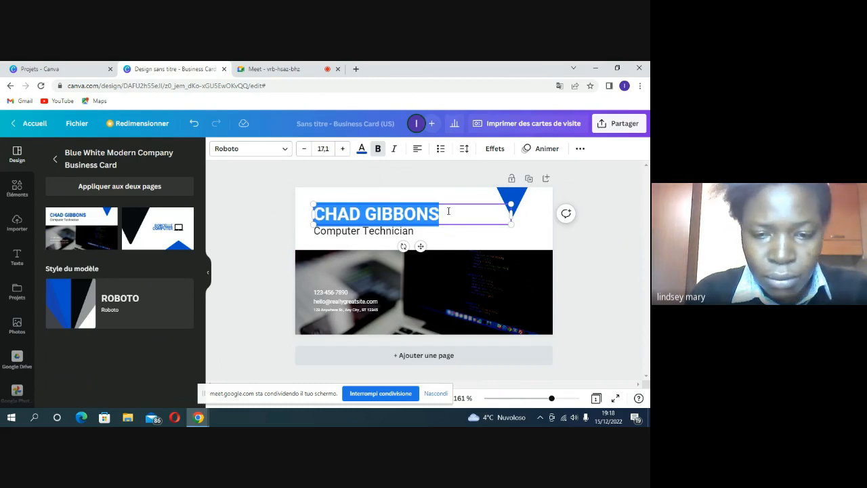
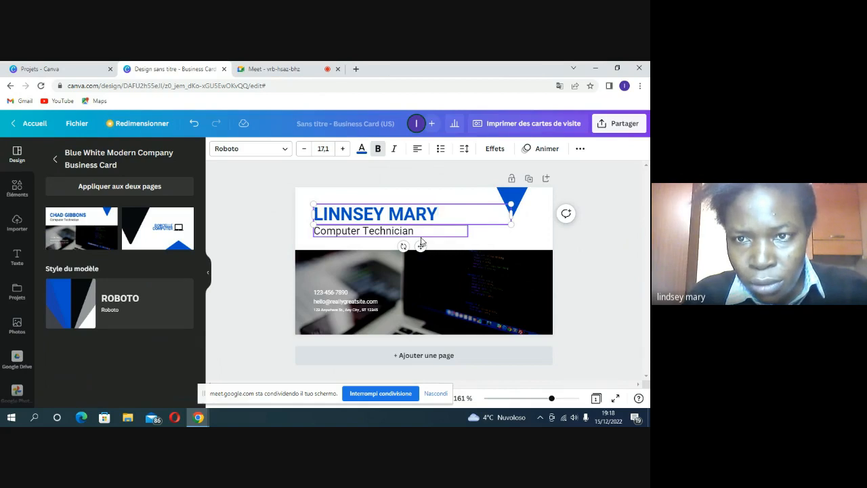
Step: Type the cardholder's full name in capitals, size it to 14,1, and delete the extra N
left_click(342, 148)
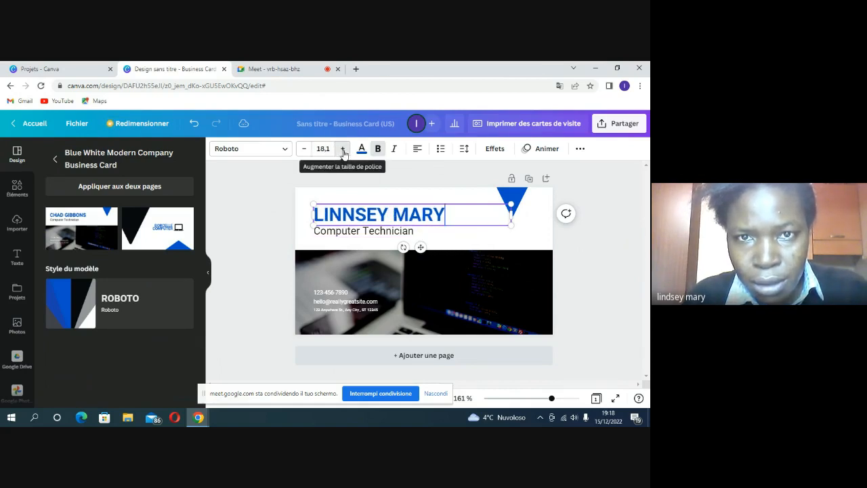
left_click(304, 149)
left_click(305, 149)
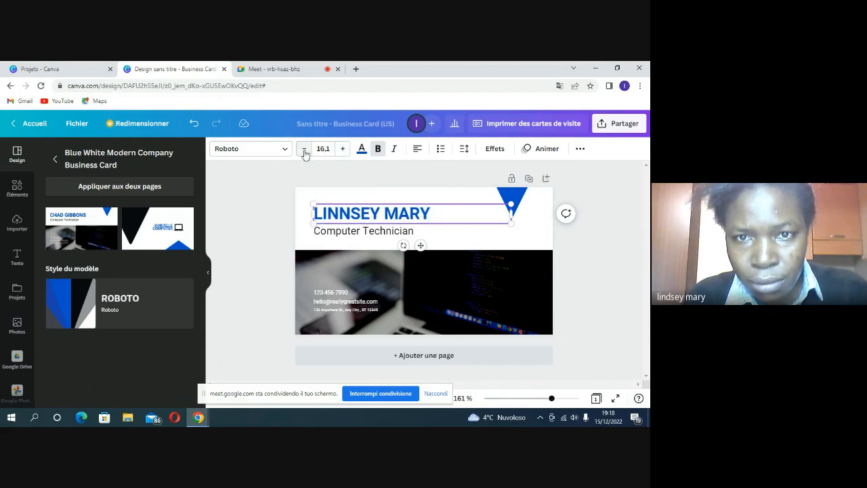
left_click(304, 149)
left_click(304, 149)
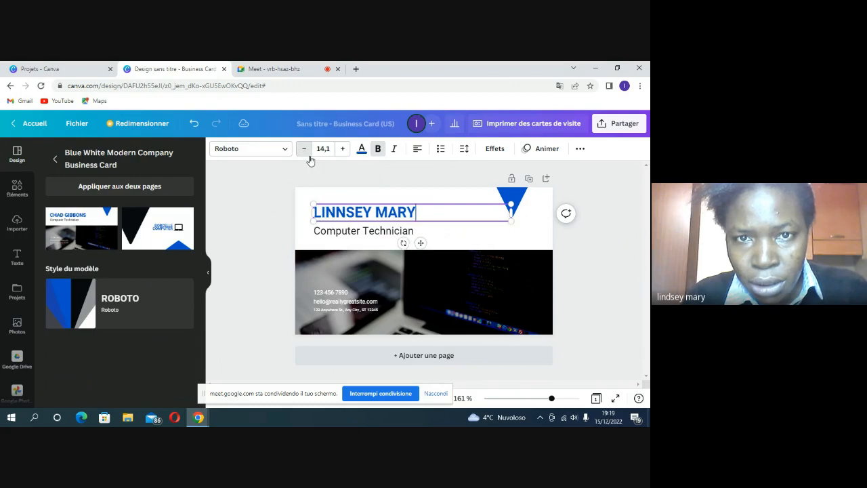
left_click(343, 213)
key("BackSpace")
Step: Replace the 'Computer Technician' job title under the name with 'Excel Frelance'
type("D")
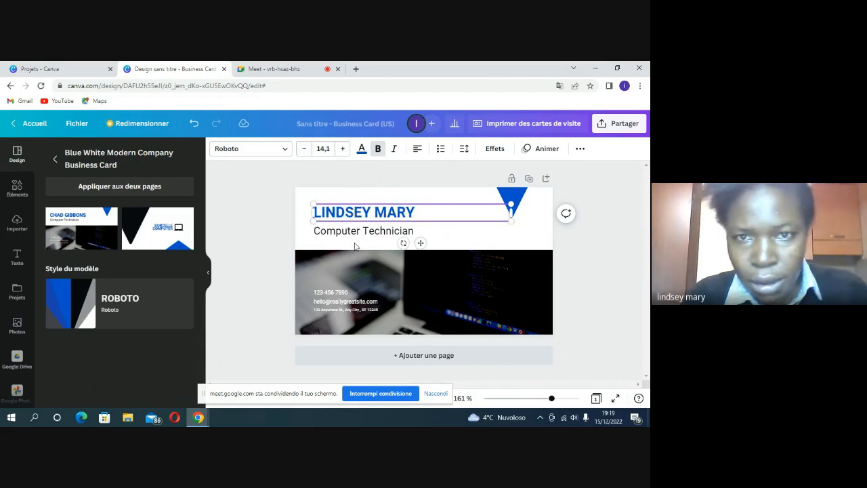
left_click(362, 232)
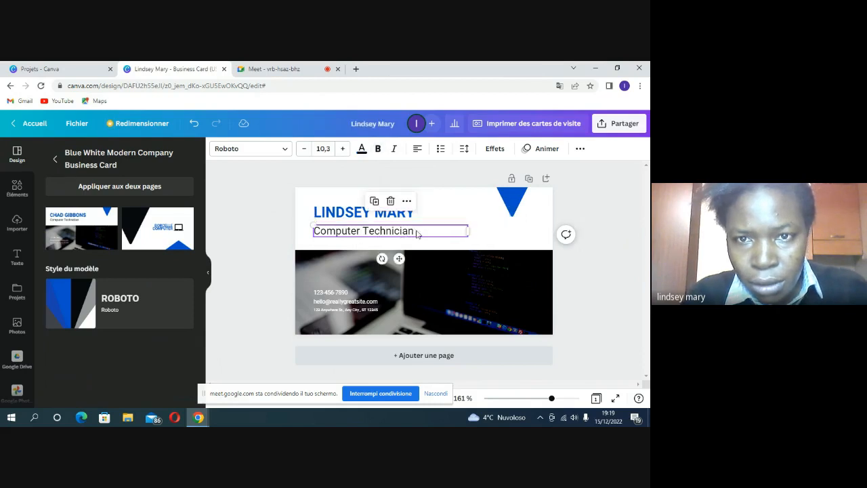
double_click(418, 230)
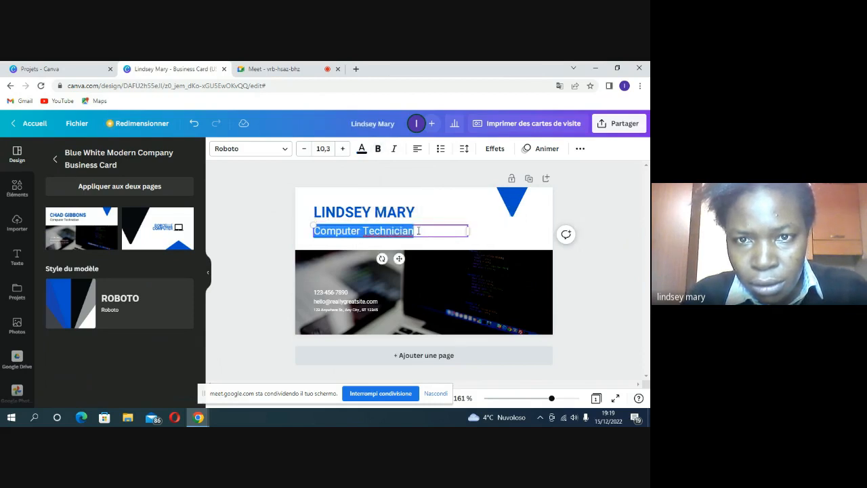
left_click(418, 231)
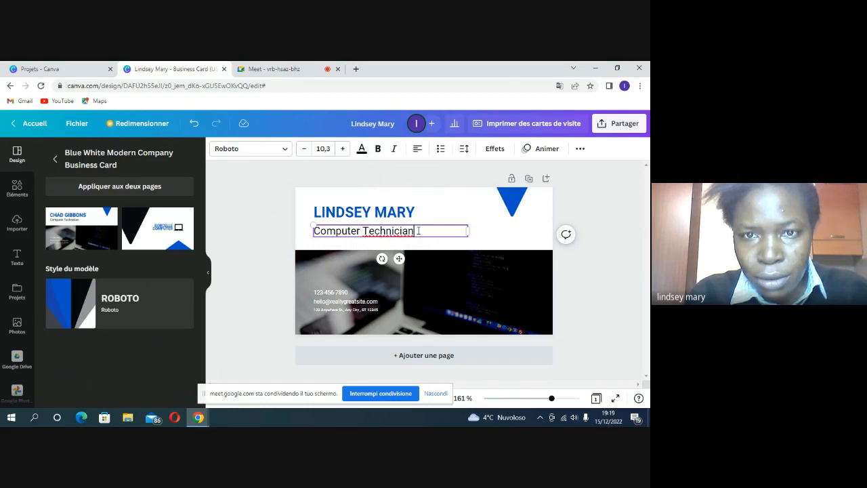
triple_click(418, 230)
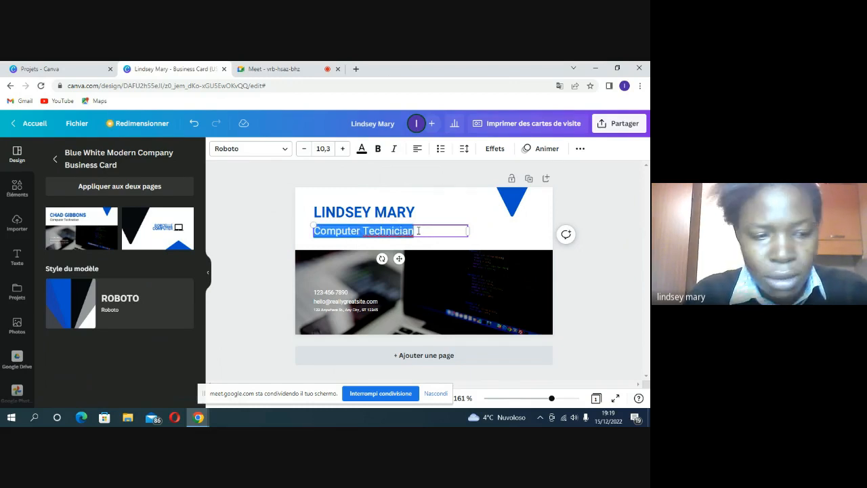
type("Exce")
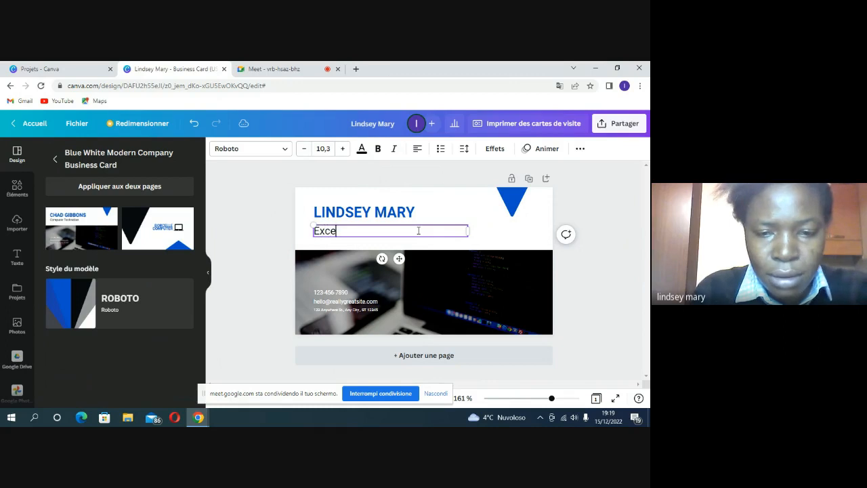
type("l ")
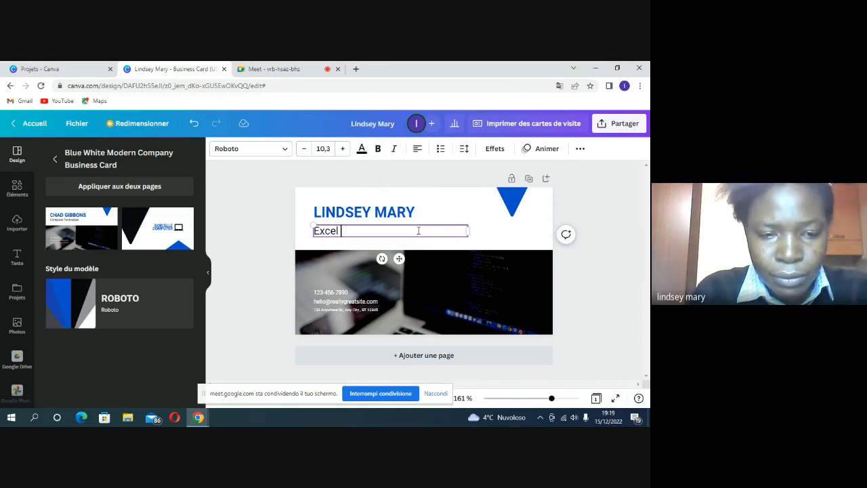
type("Frel")
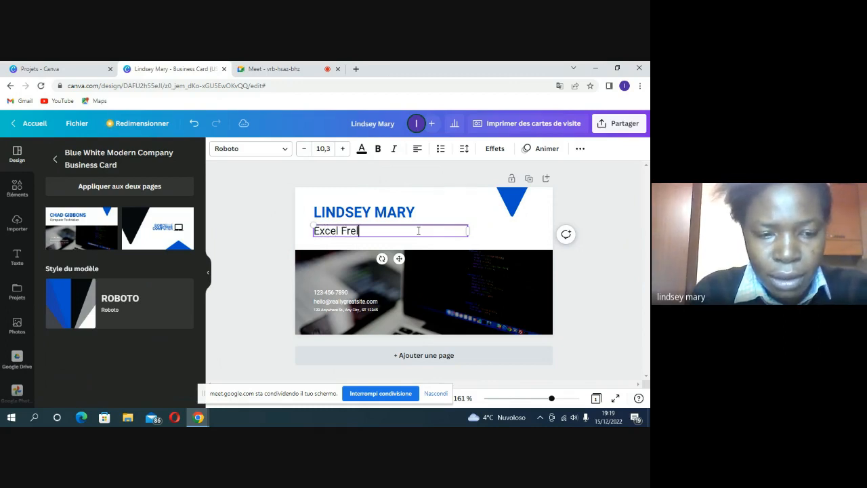
type("ance")
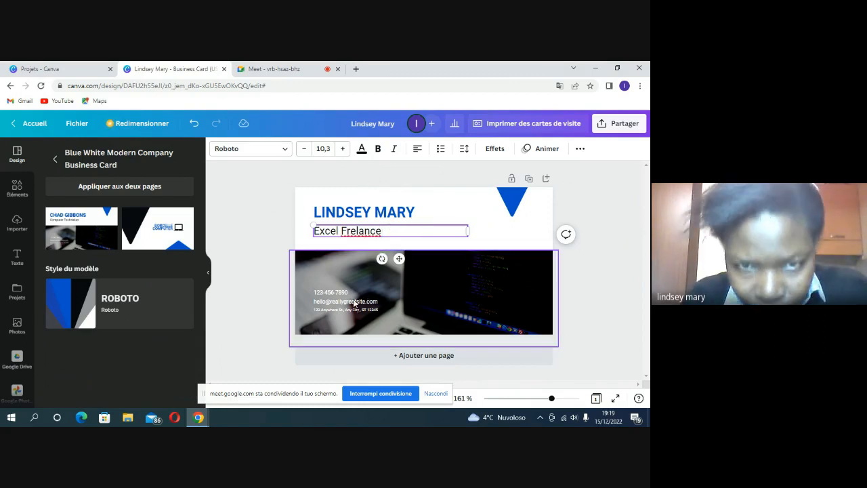
Step: Replace the sample phone number with the cardholder's own number, correcting mistyped digits
triple_click(359, 294)
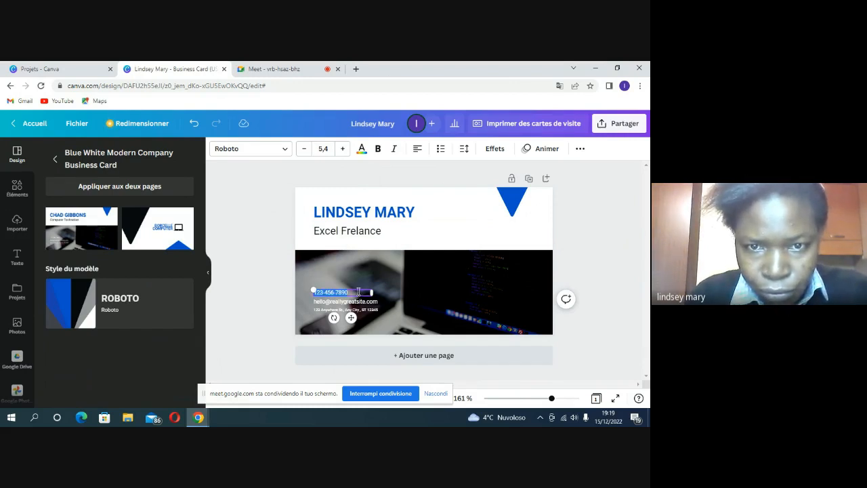
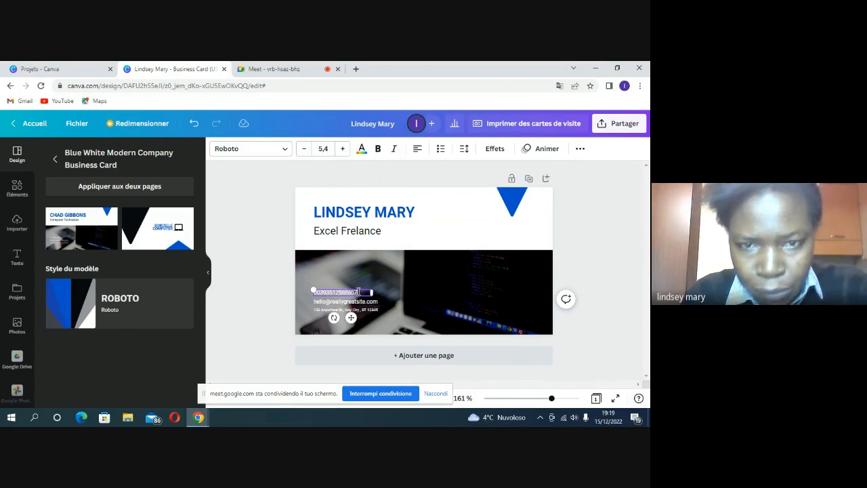
Step: Replace the sample e-mail line with the owner's name followed by 'Excel sur Youtube'
left_click(369, 303)
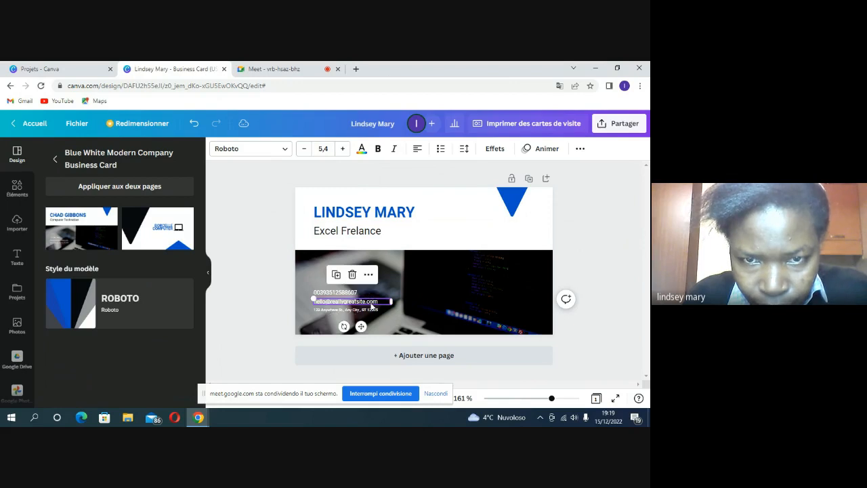
double_click(371, 305)
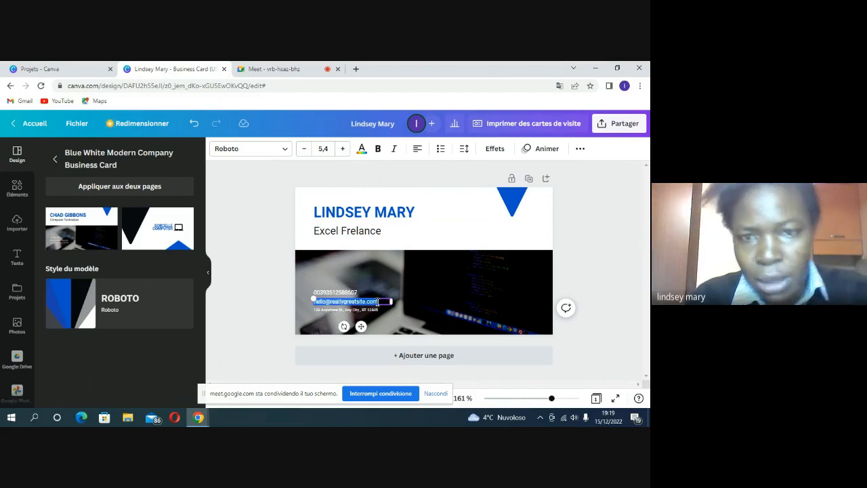
key("BackSpace")
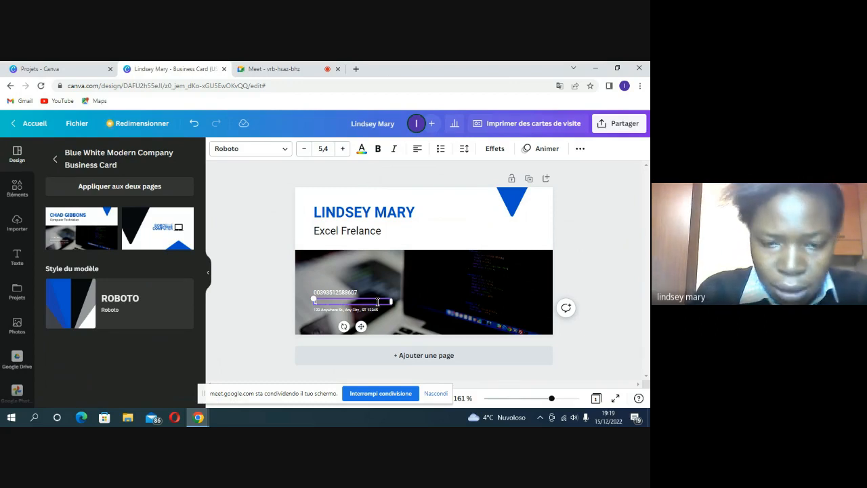
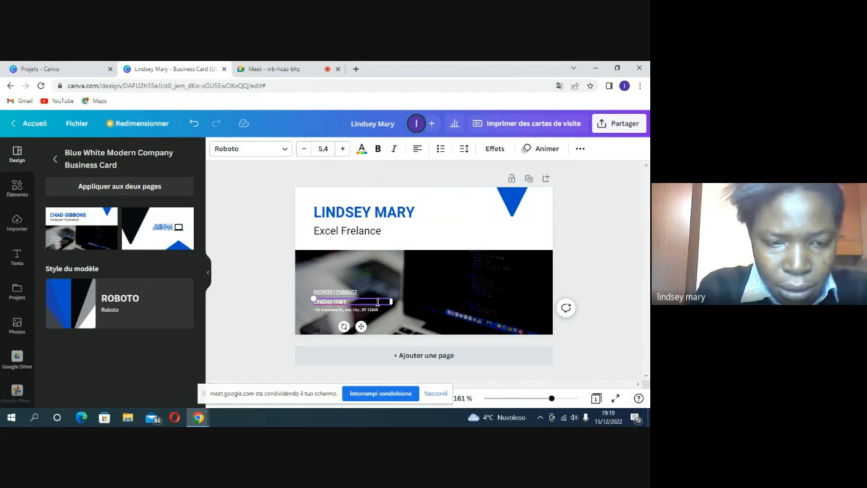
type(" E")
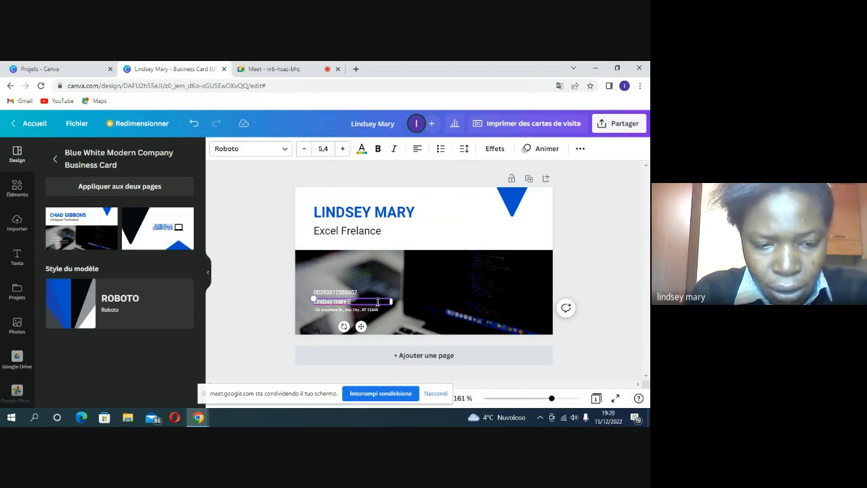
type("xcel sur You")
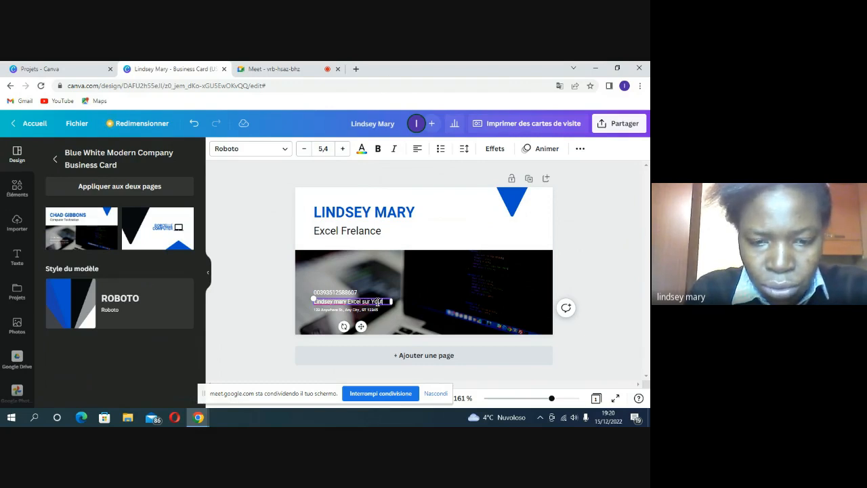
type("tube")
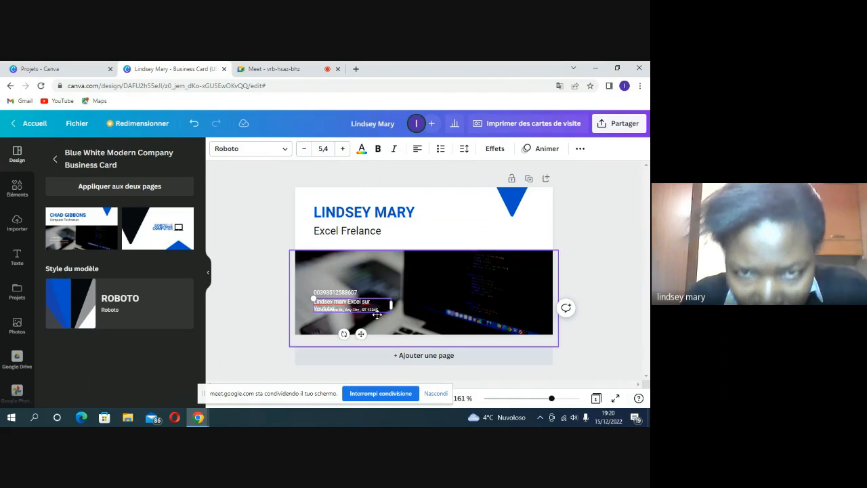
left_click(393, 290)
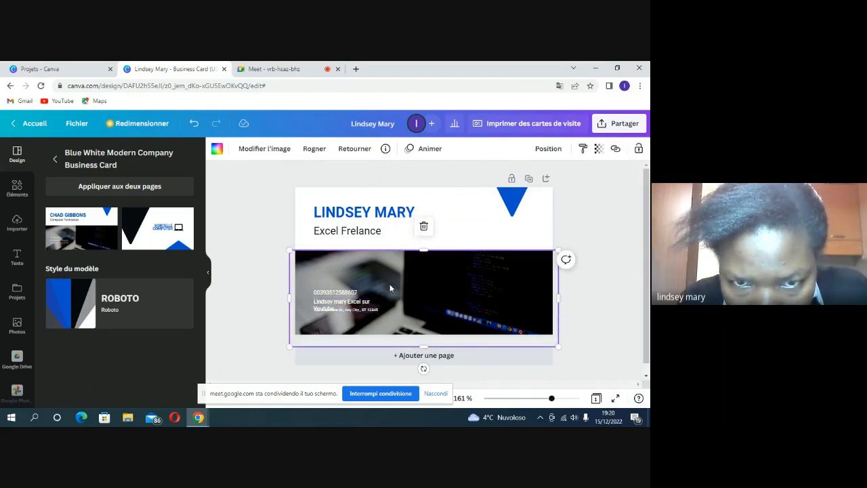
Step: Widen the contact text box so the new line fits on a single row
left_click(368, 304)
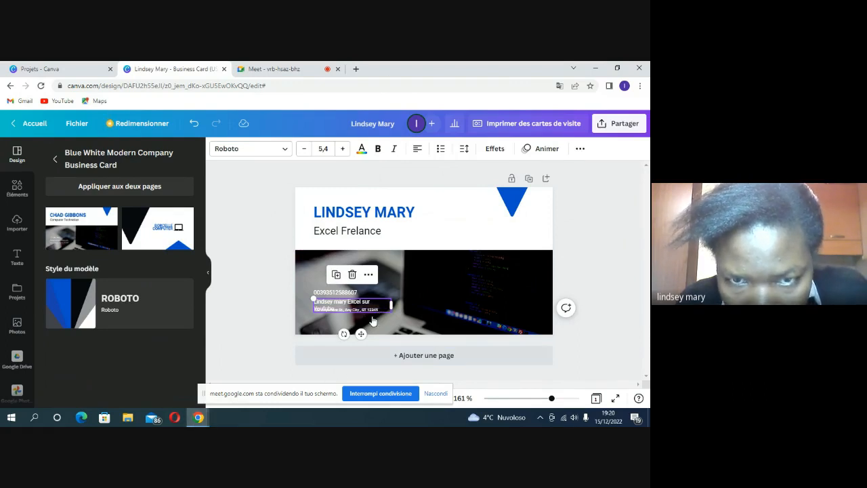
left_click_drag(392, 305, 405, 302)
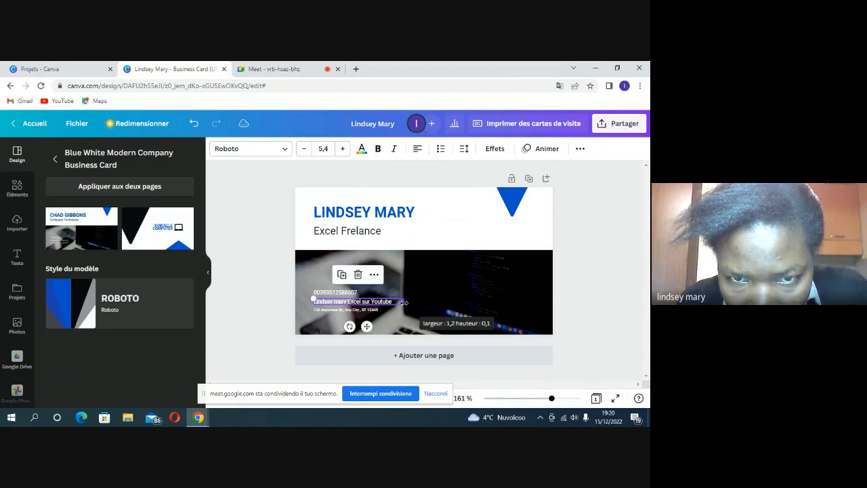
left_click(366, 306)
double_click(365, 310)
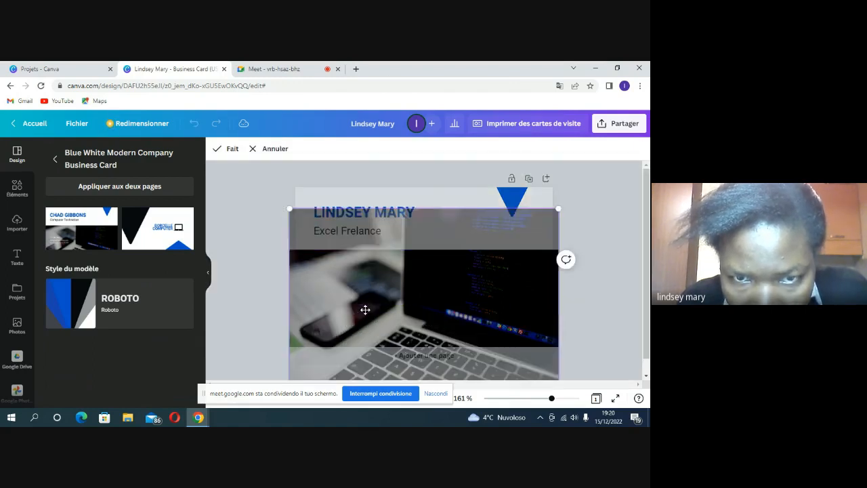
double_click(365, 309)
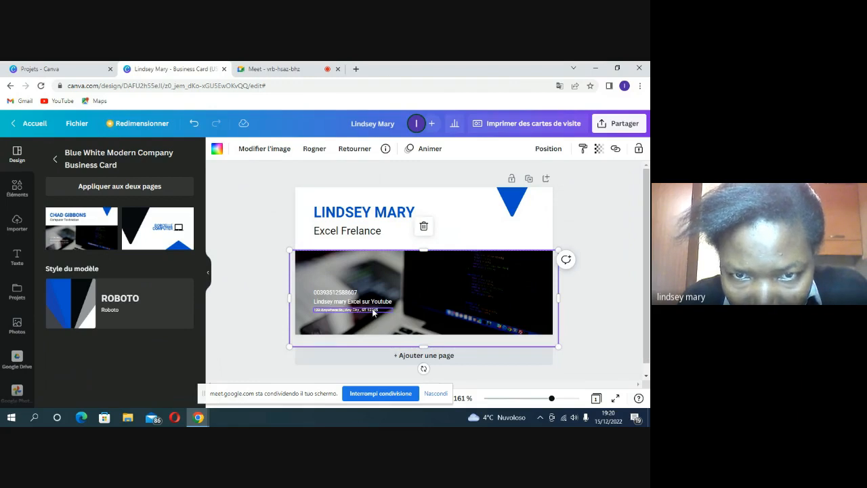
Step: Delete the placeholder address and type the owner's street address instead
left_click(373, 311)
left_click(373, 309)
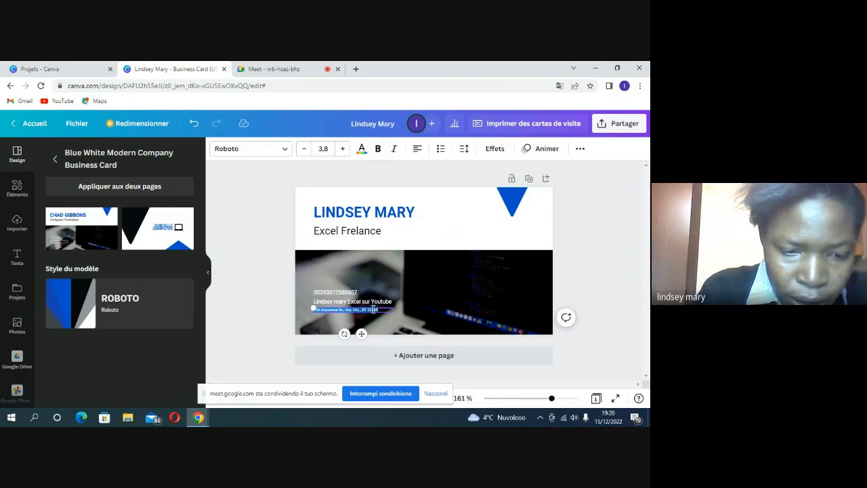
key("BackSpace")
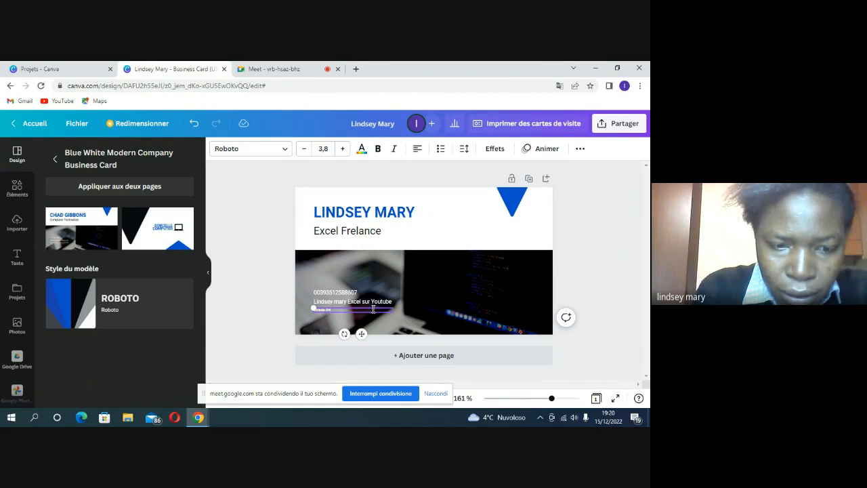
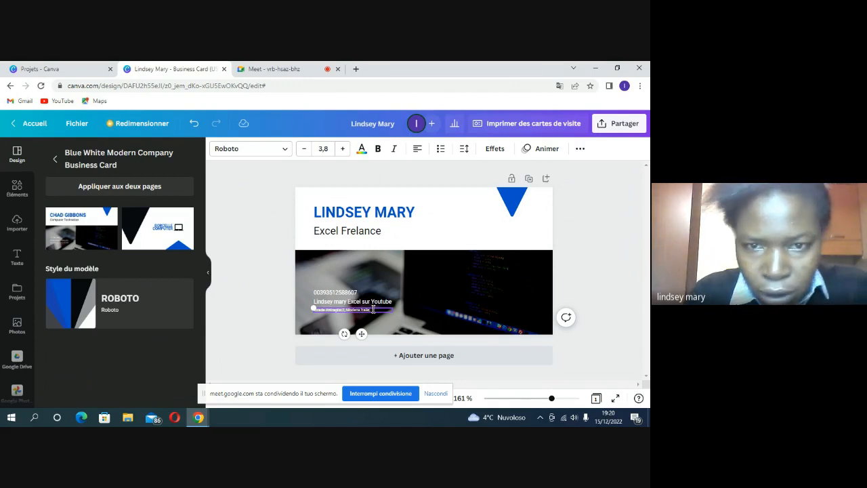
Step: Set the address text's font size to 4,8
left_click(343, 149)
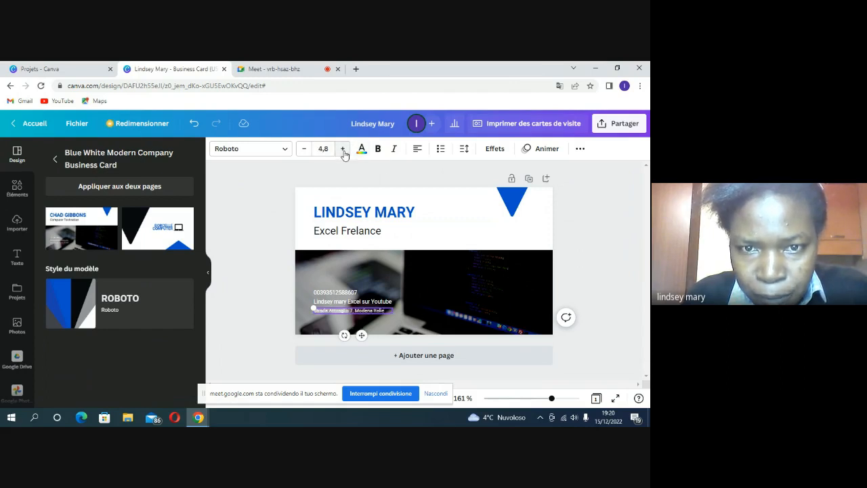
left_click(342, 149)
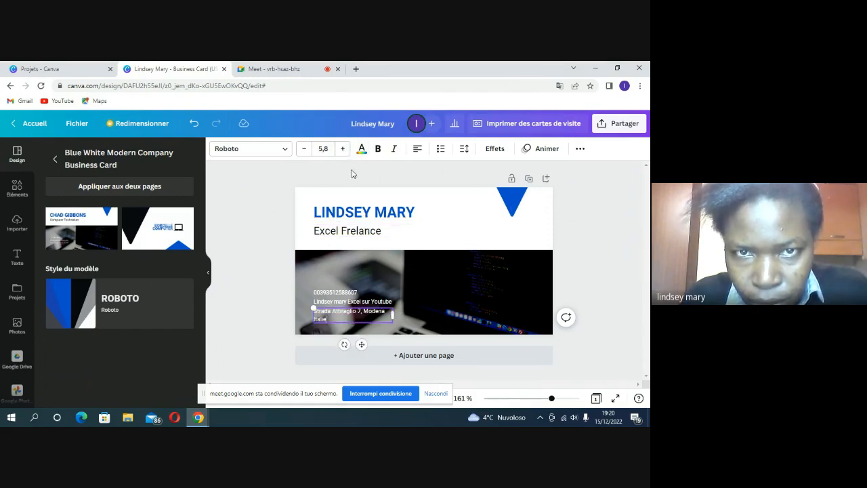
left_click(305, 154)
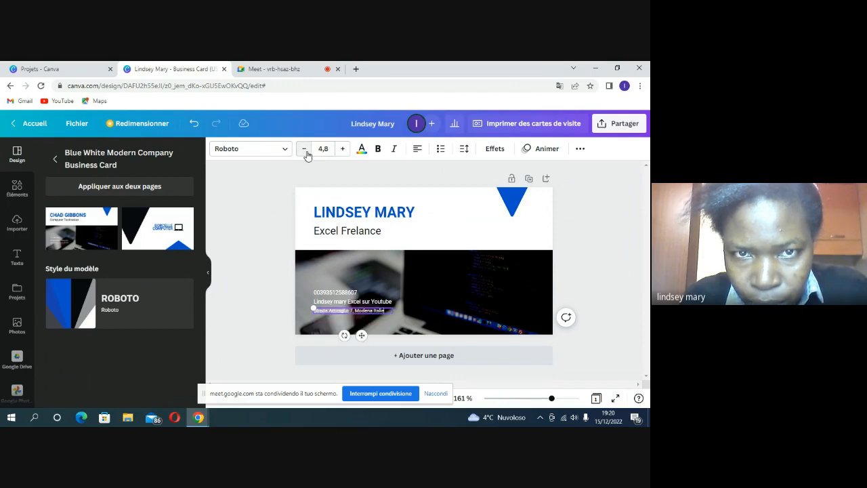
left_click(305, 154)
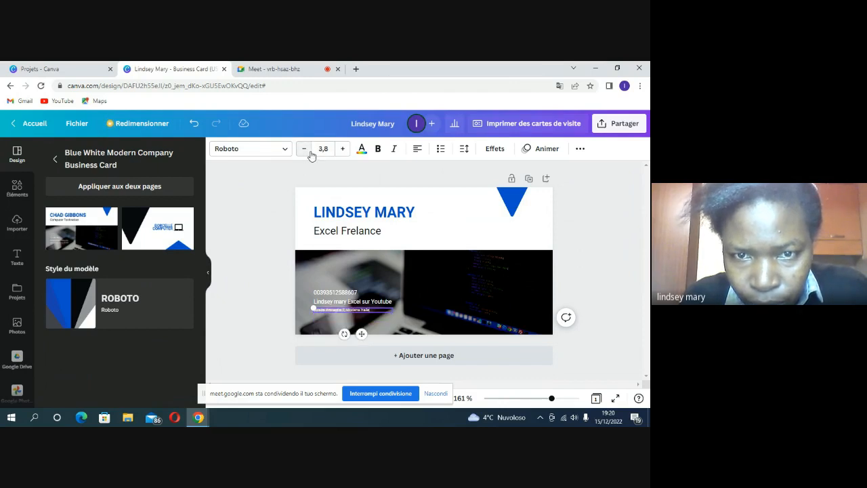
left_click(346, 153)
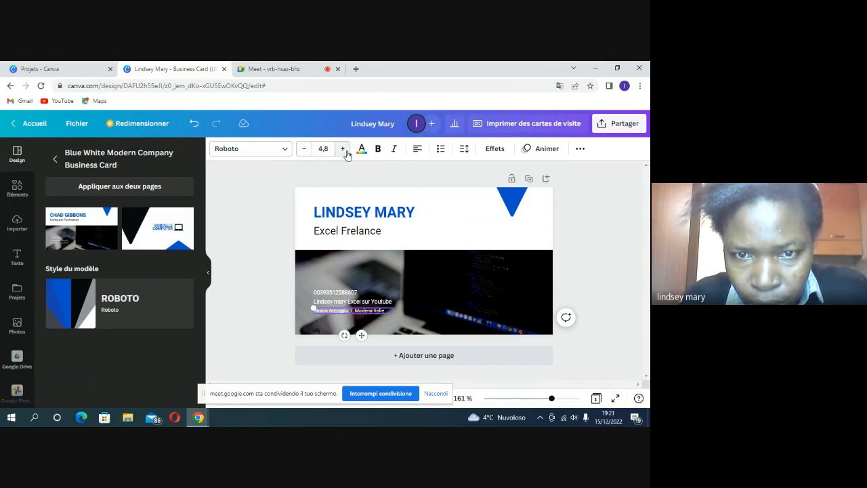
Step: Answer Google Meet's idle-call warning by staying in the call, then return to the Canva card
left_click(475, 305)
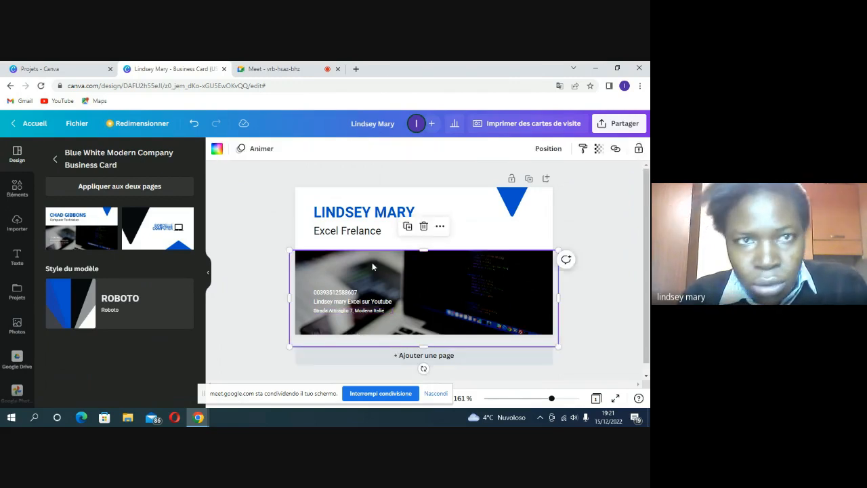
left_click(279, 69)
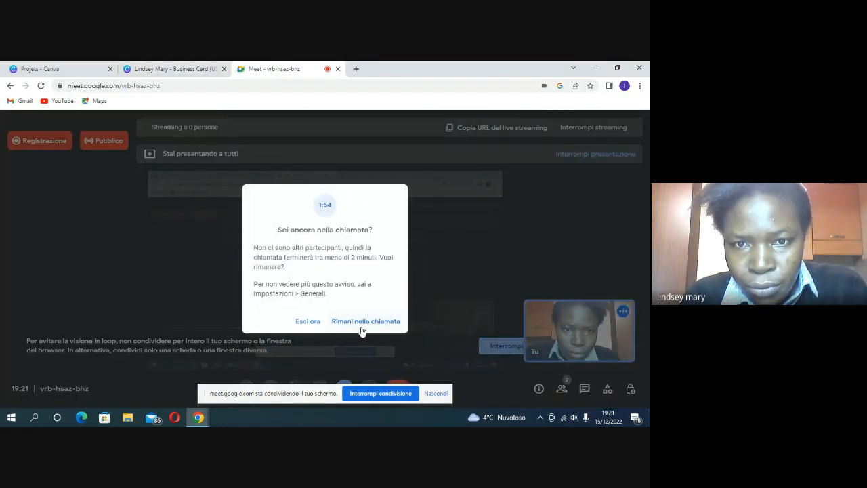
left_click(362, 323)
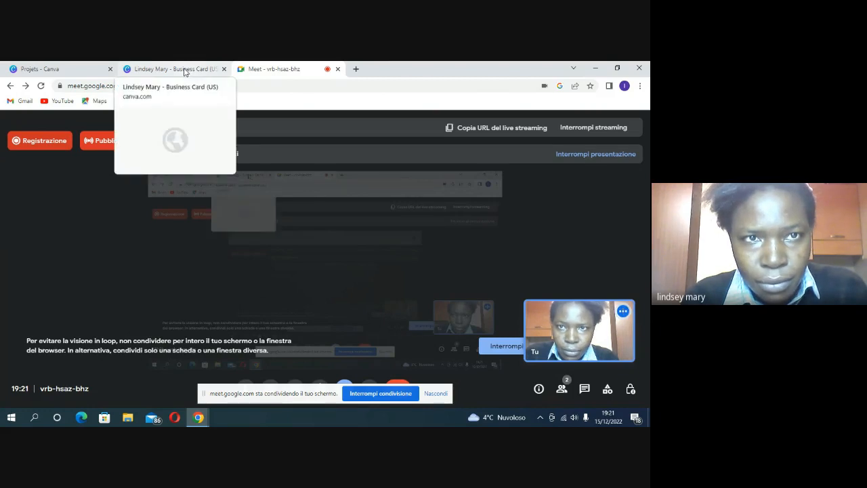
left_click(184, 70)
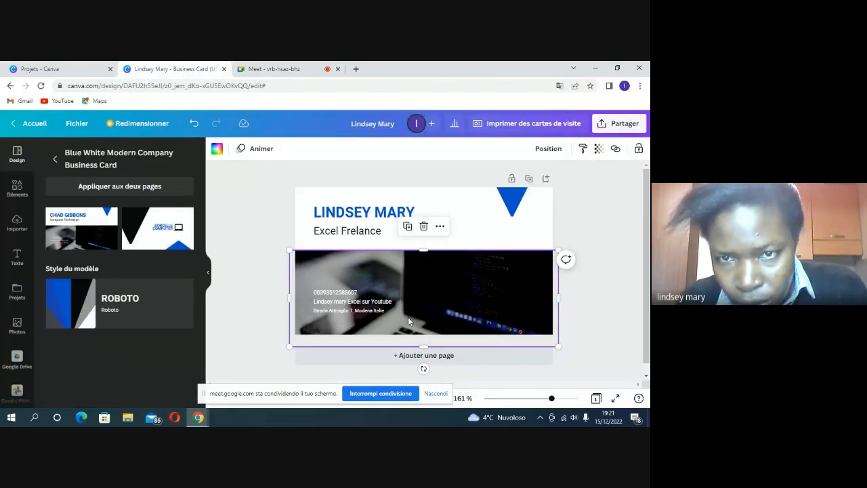
left_click(469, 305)
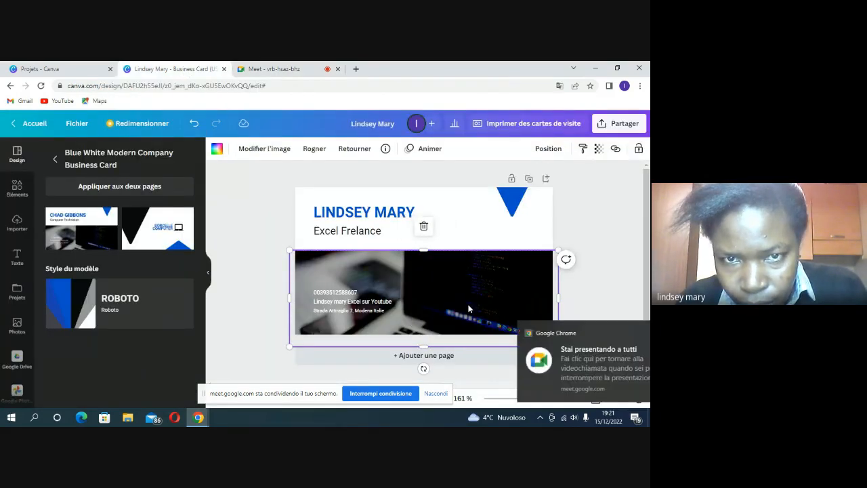
left_click(630, 334)
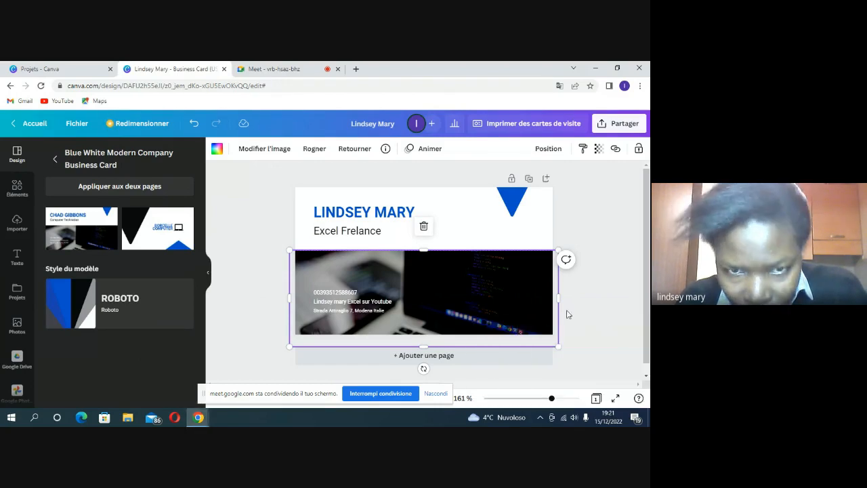
left_click(608, 271)
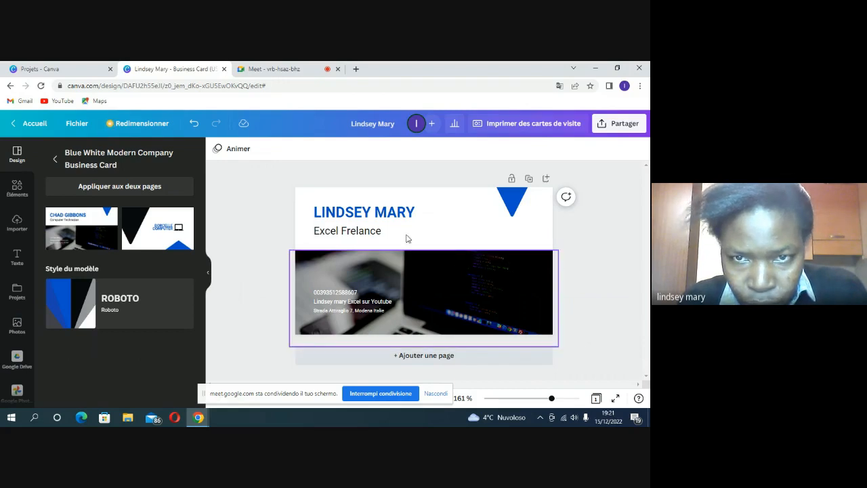
left_click(382, 234)
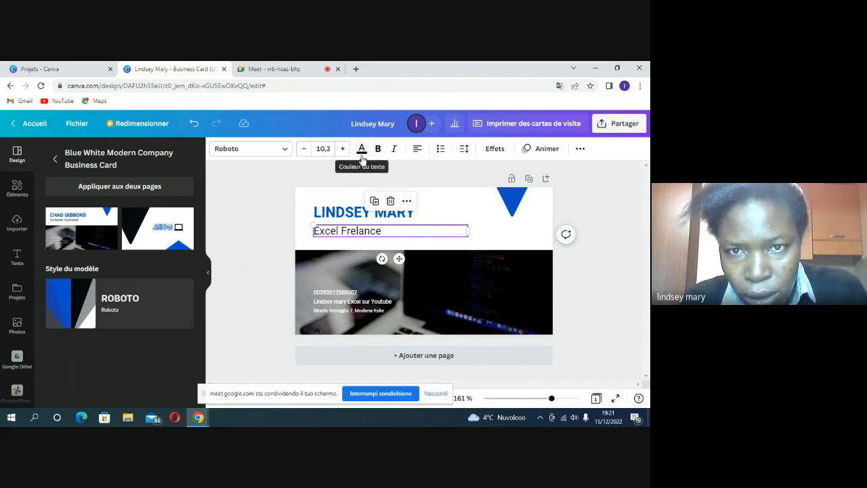
Step: Color the Excel Frelance text blue
left_click(362, 150)
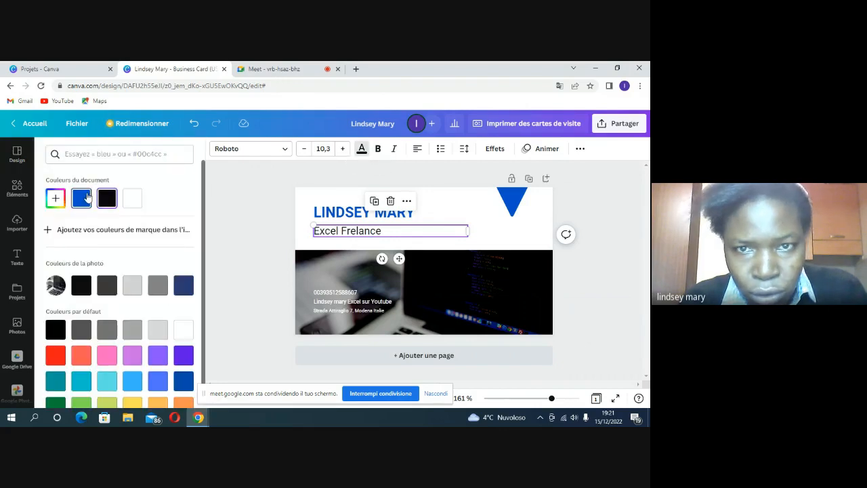
left_click(80, 198)
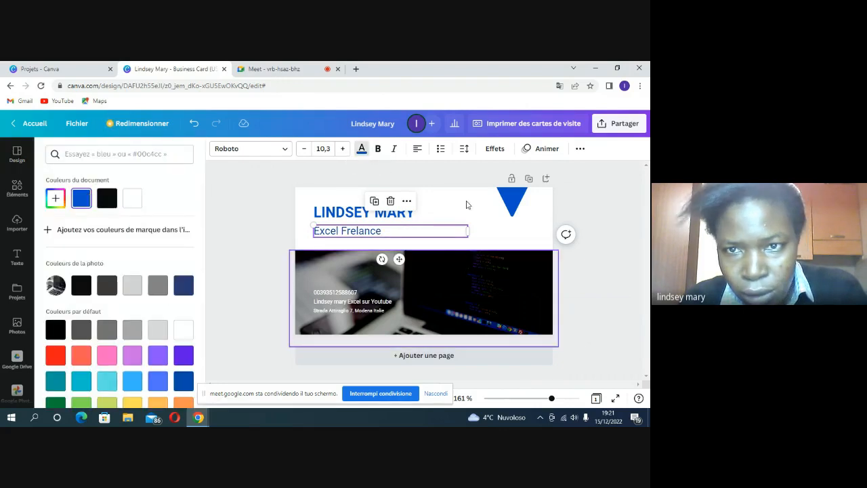
key("Escape")
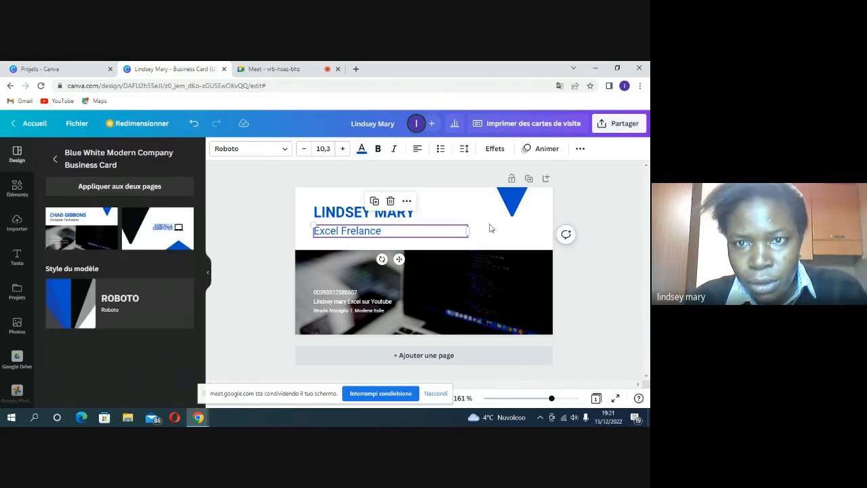
Step: Move the name heading up and place Excel Frelance directly beneath it, aligned
left_click(490, 242)
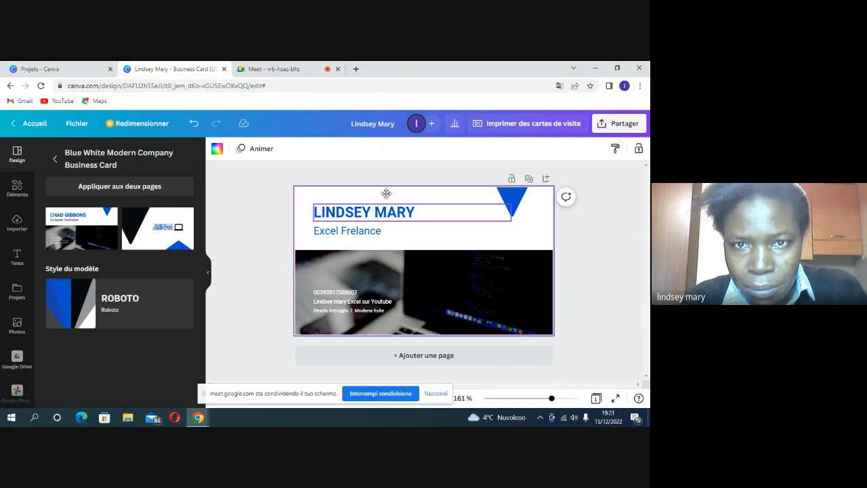
left_click_drag(392, 213, 388, 197)
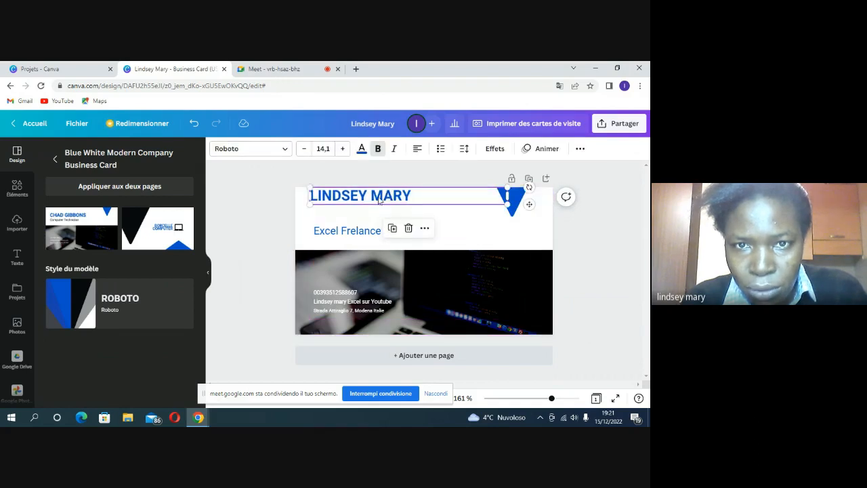
left_click_drag(378, 205, 378, 204)
left_click_drag(369, 235, 364, 220)
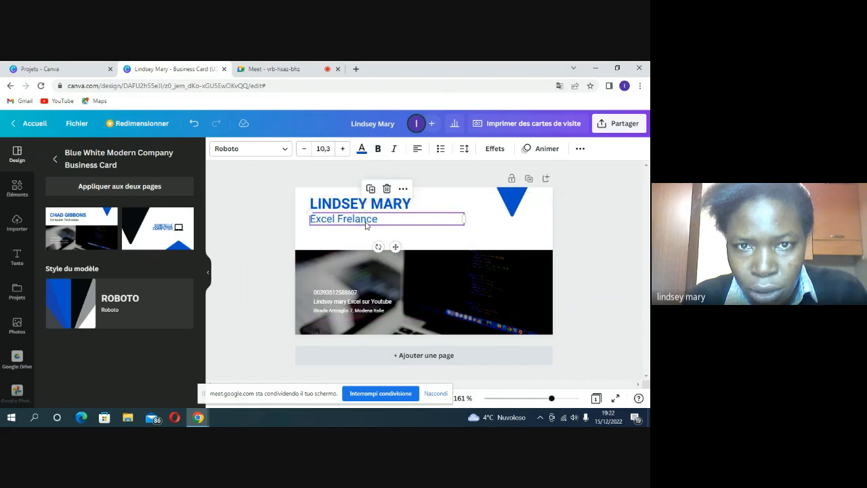
left_click(357, 245)
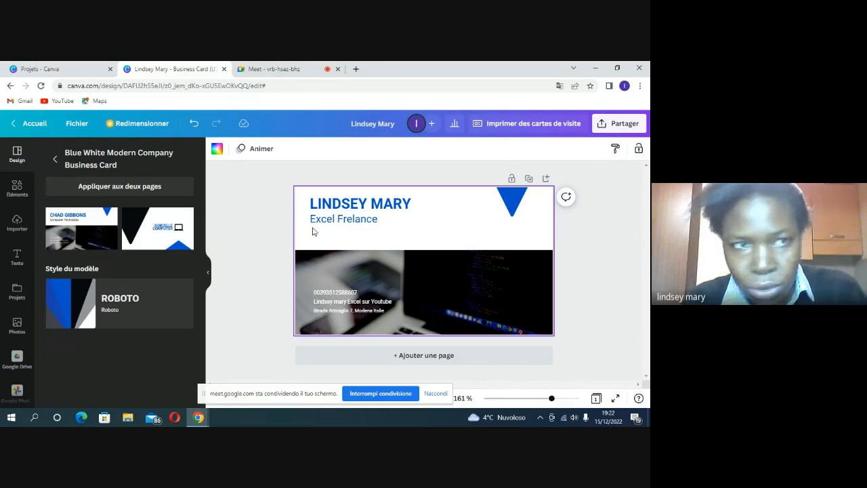
Step: Add a subtitle text box from the Texte panel and drop it just below Excel Frelance
left_click(18, 258)
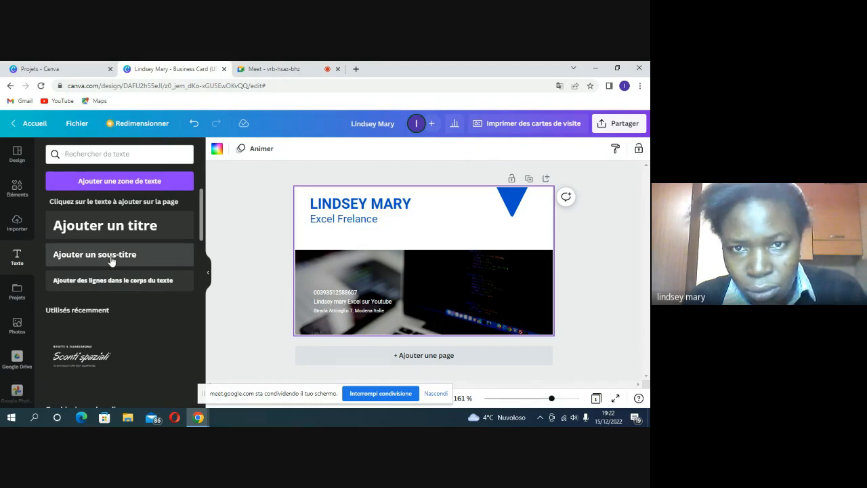
left_click(112, 262)
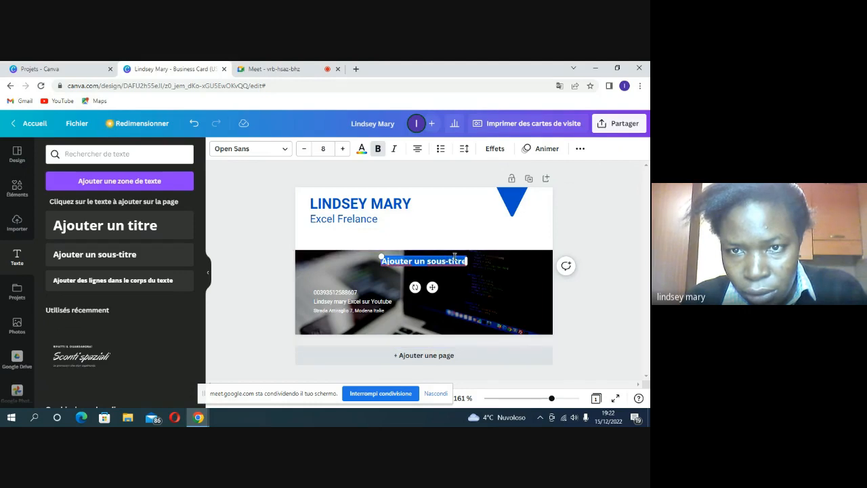
left_click_drag(454, 253, 383, 224)
Step: Delete the words 'titre' and 'un' from the subtitle placeholder and type 'inform'
left_click(389, 231)
double_click(389, 231)
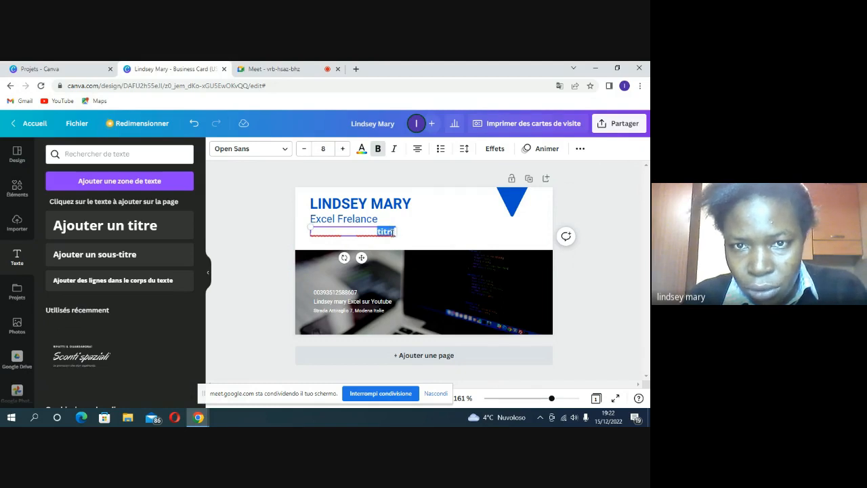
key("BackSpace")
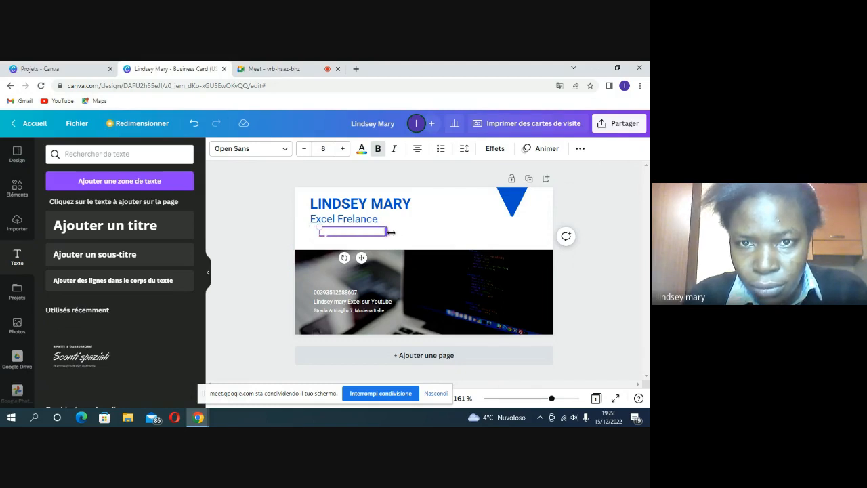
double_click(357, 232)
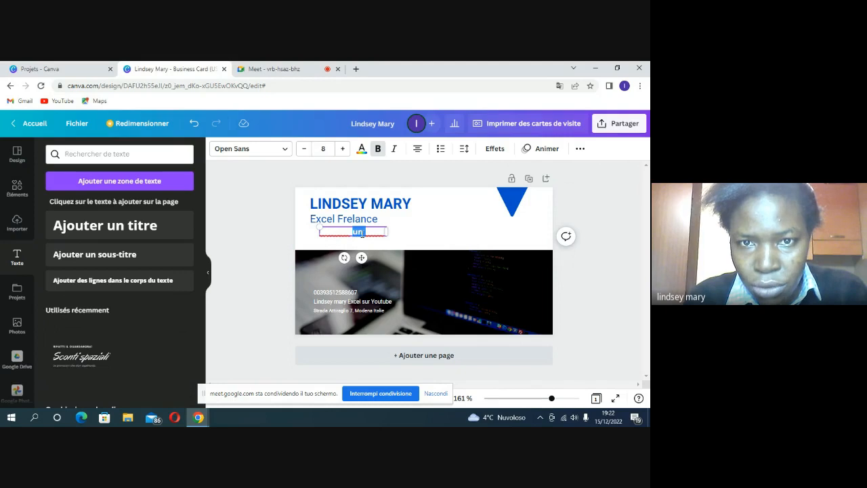
key("BackSpace")
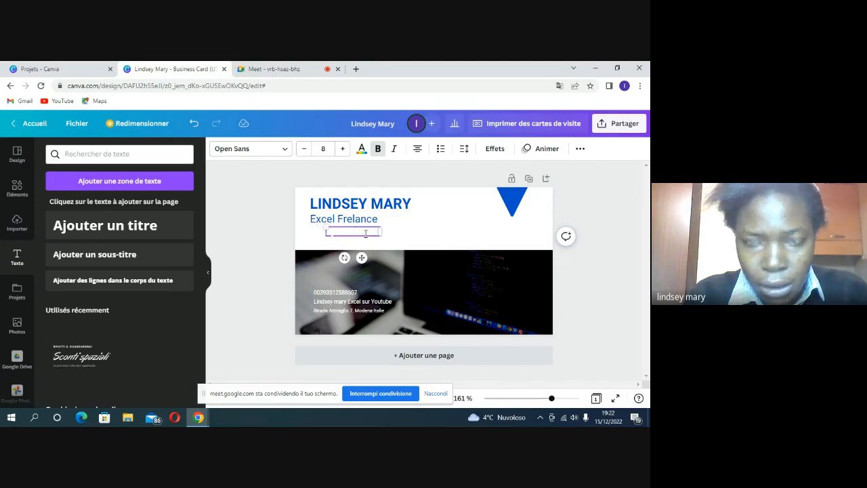
type("in")
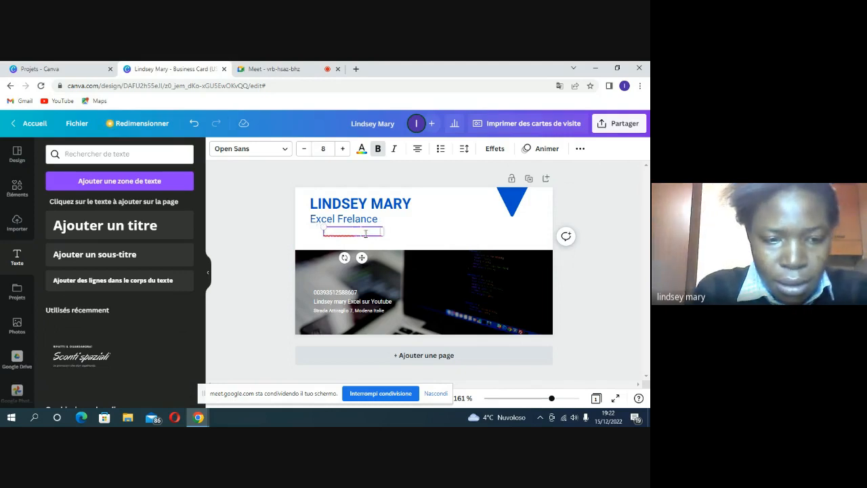
type("form")
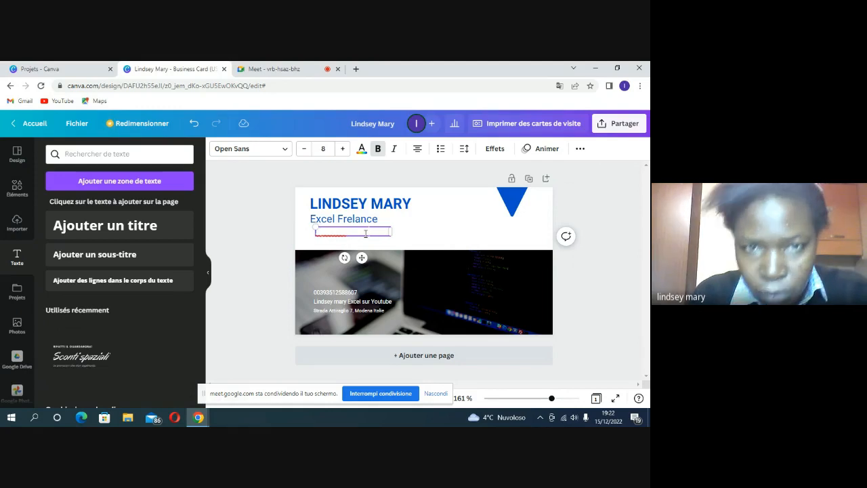
Step: Add 'tous' after 'Excelsous', then select and delete the whole subtitle line
double_click(363, 232)
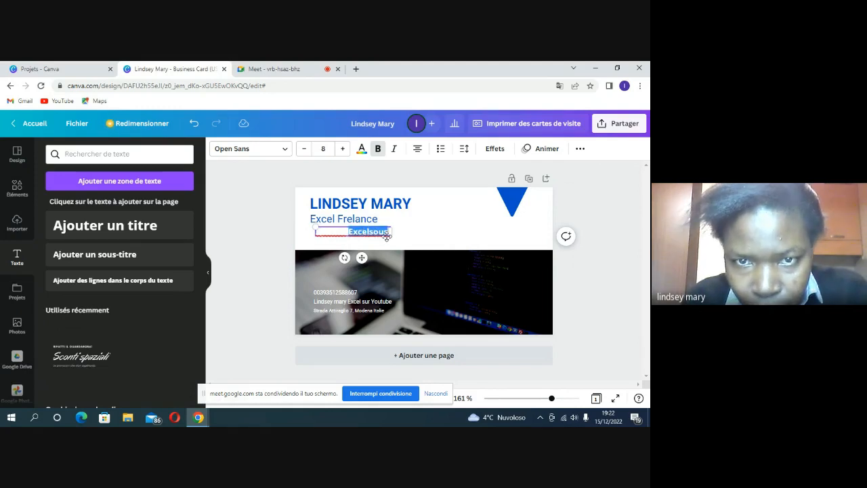
left_click(388, 231)
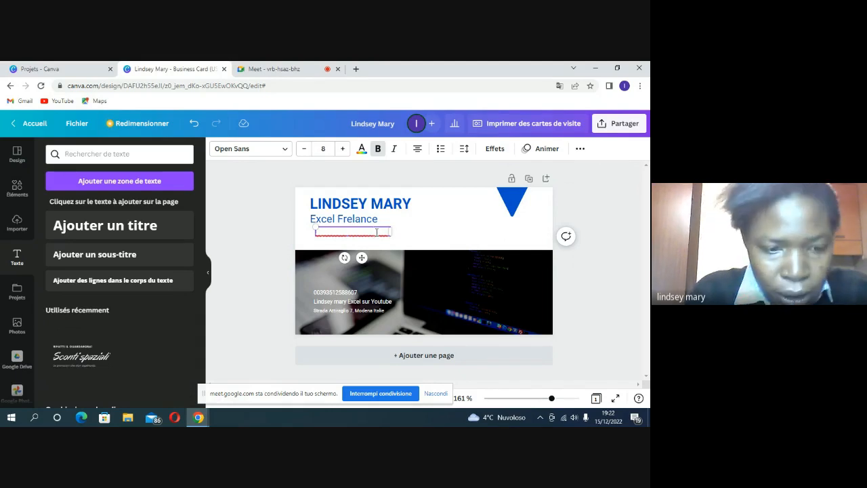
type("tous")
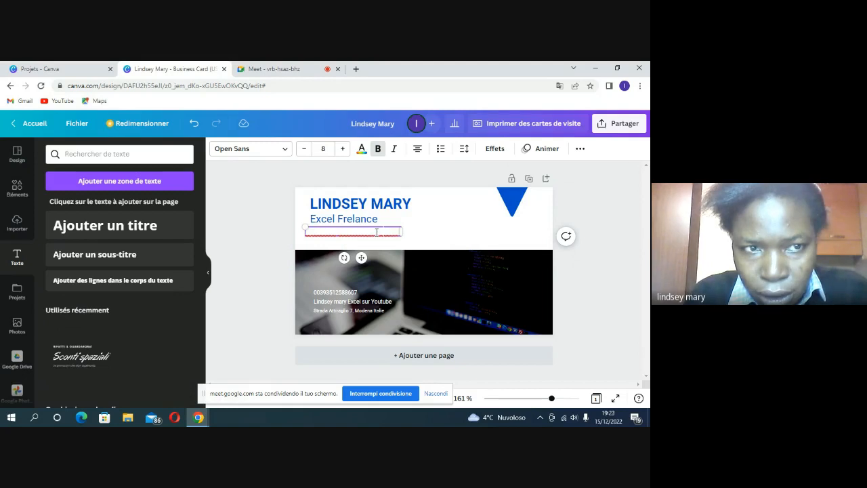
triple_click(366, 231)
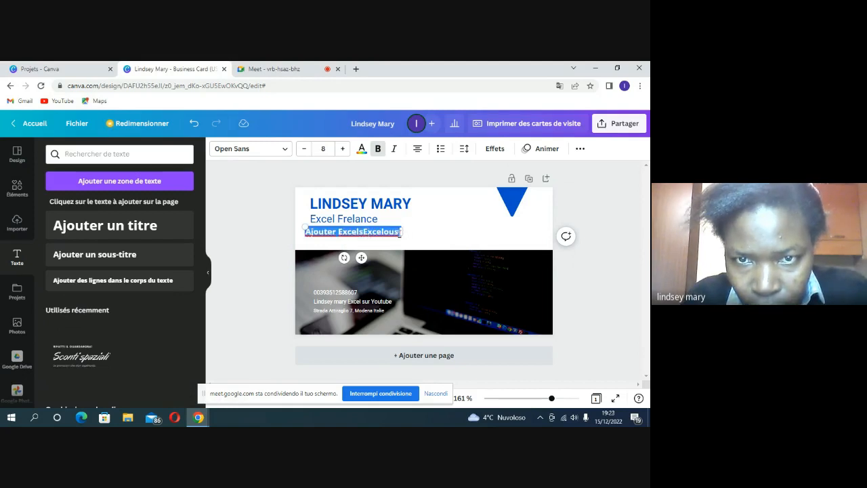
key("BackSpace")
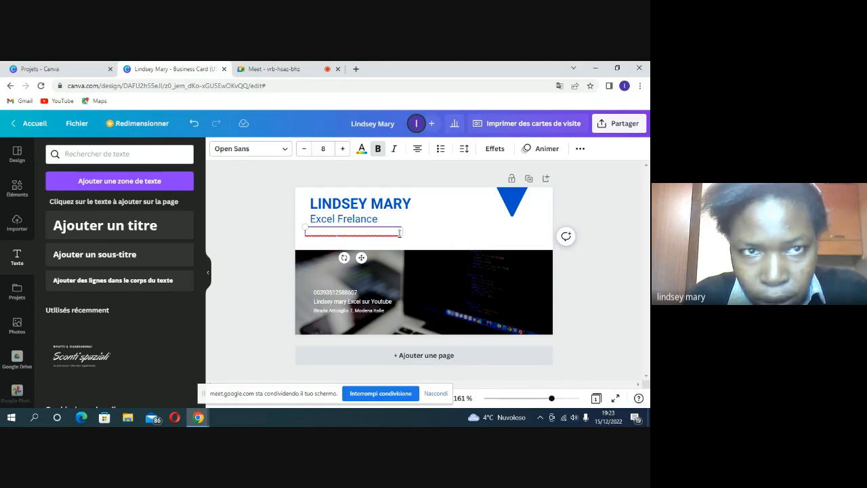
Step: Make the subtitle text blue and delete its remaining characters
left_click(362, 150)
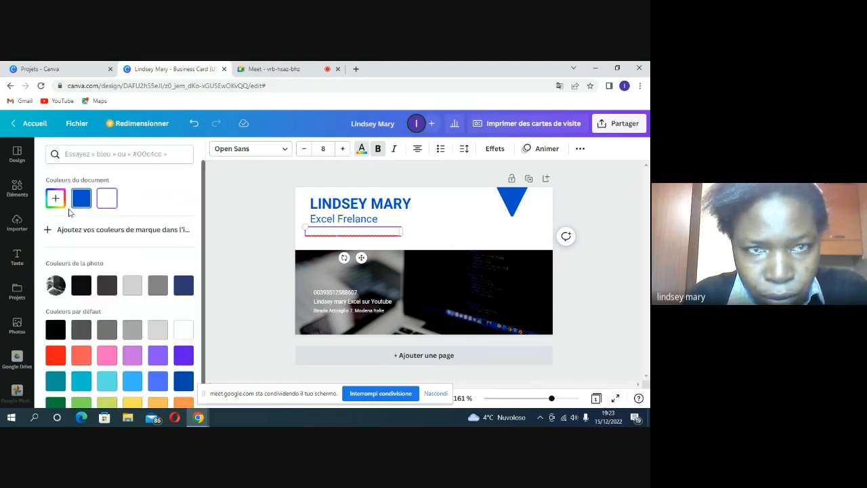
left_click(82, 200)
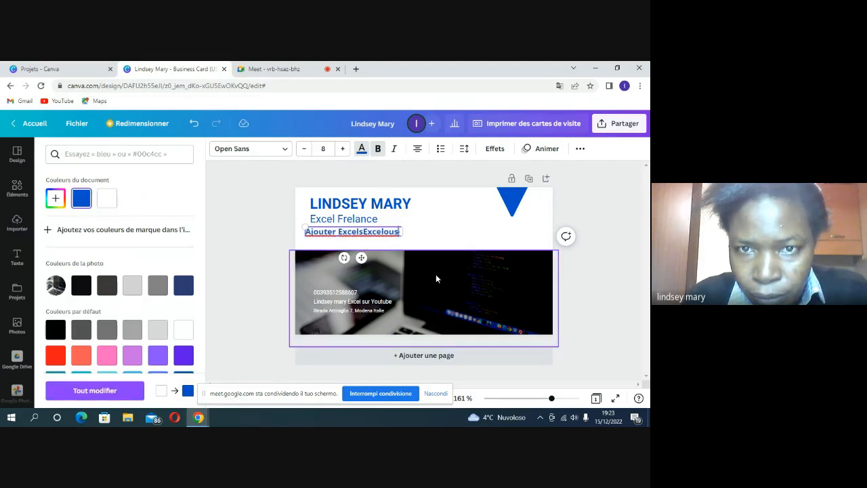
key("BackSpace")
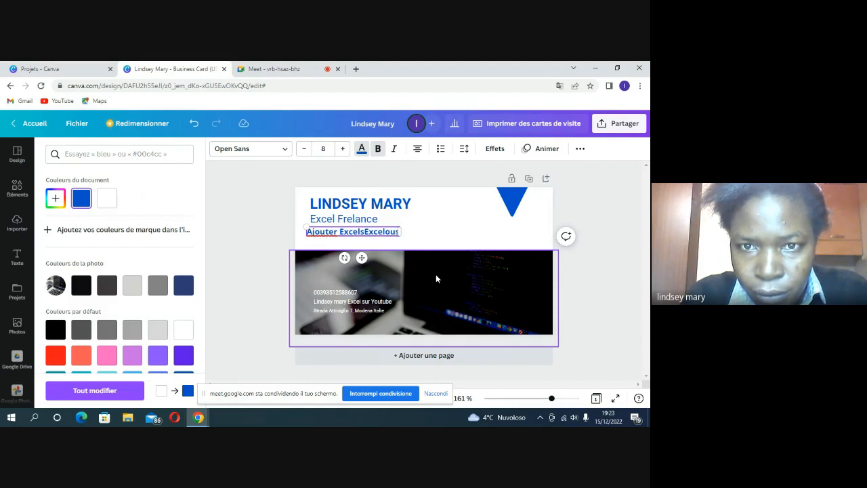
key("BackSpace")
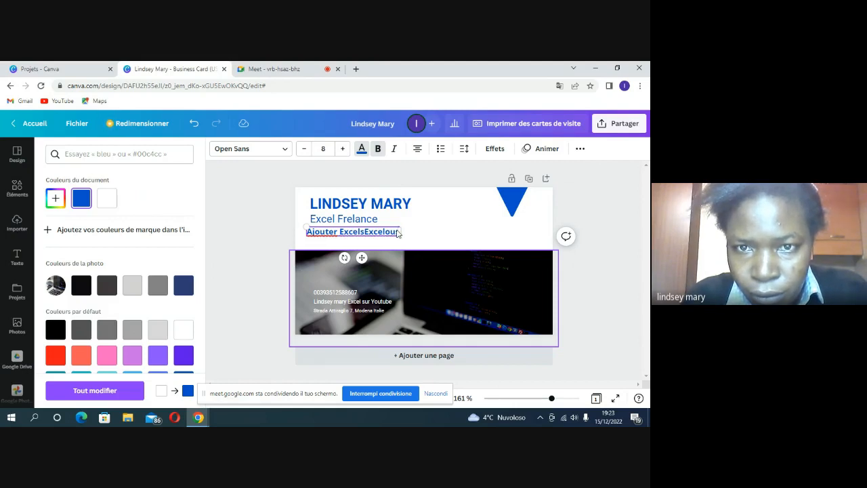
key("Escape")
key("Delete")
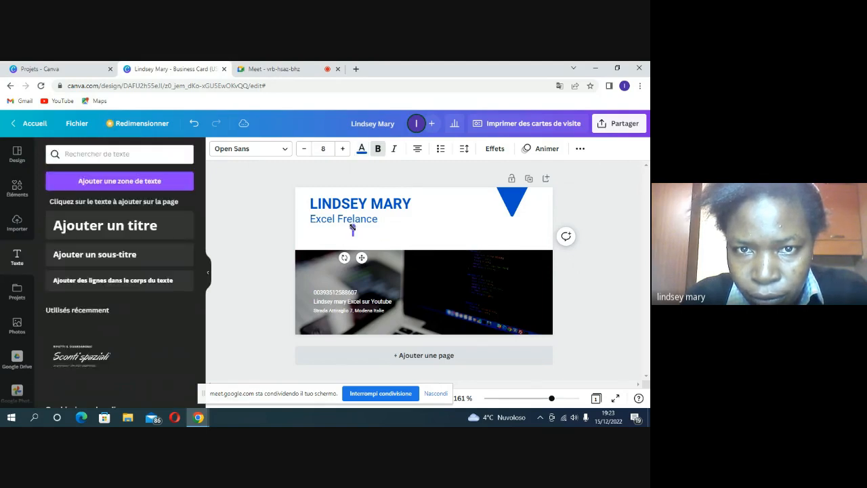
Step: Widen the empty box under Excel Frelance and type 'Excel, Word, PowerPoint et Canva'
mouse_move(351, 232)
left_mouse_down()
mouse_move(379, 228)
mouse_move(369, 233)
left_mouse_up()
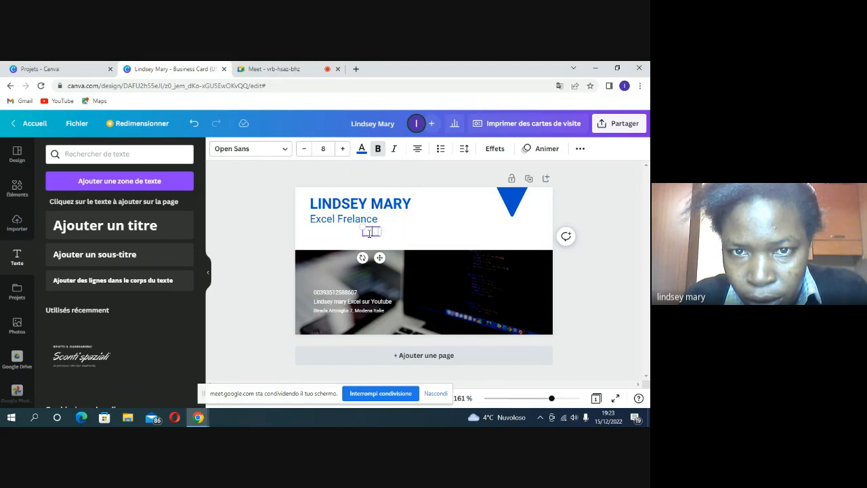
left_click_drag(396, 232, 513, 231)
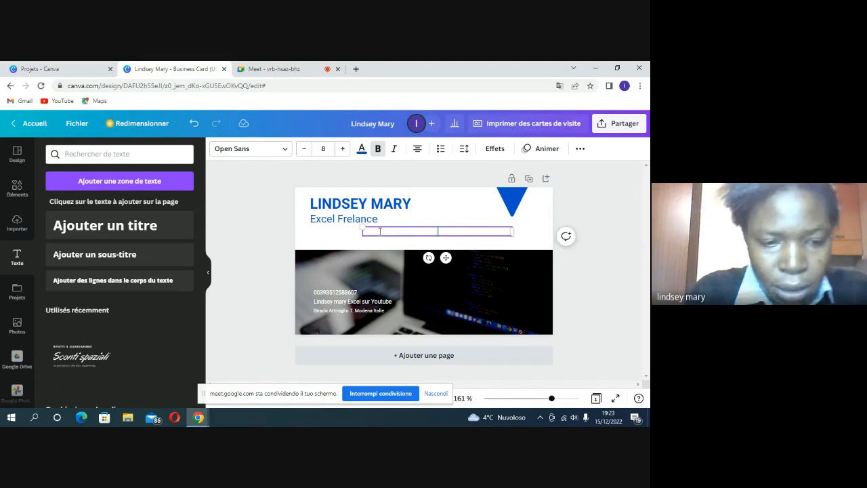
left_click(380, 231)
type("Ece")
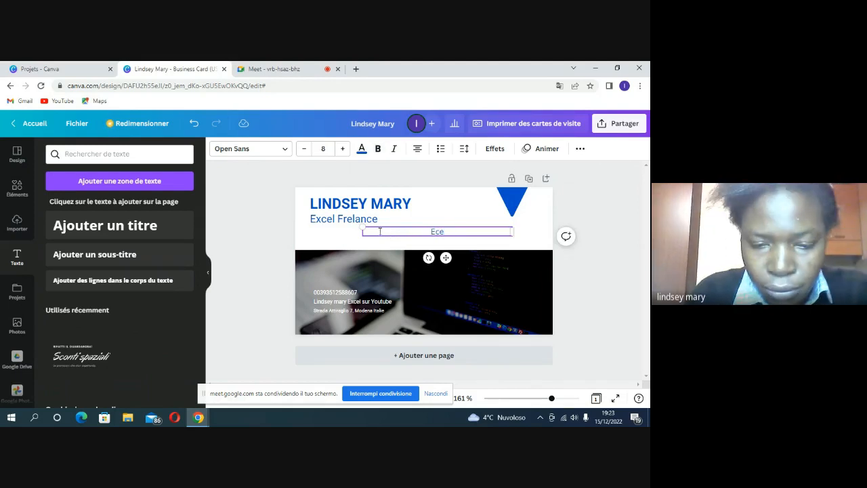
type("l")
key("BackSpace")
key("BackSpace")
key("BackSpace")
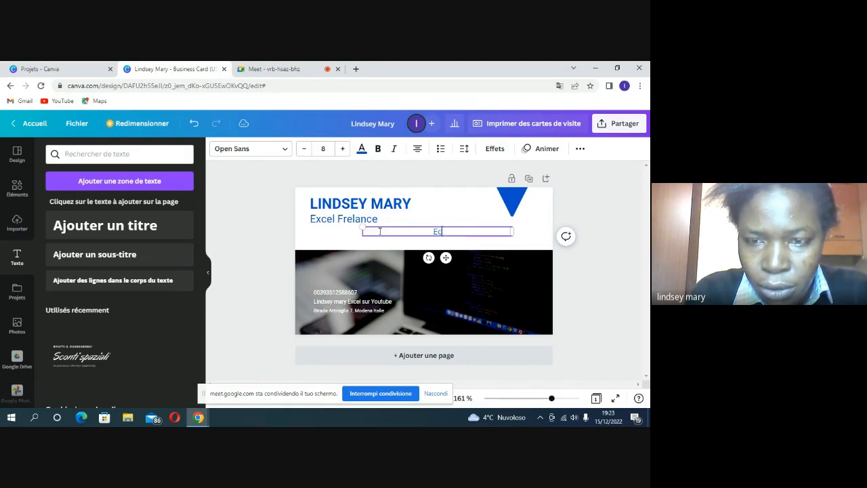
type("x")
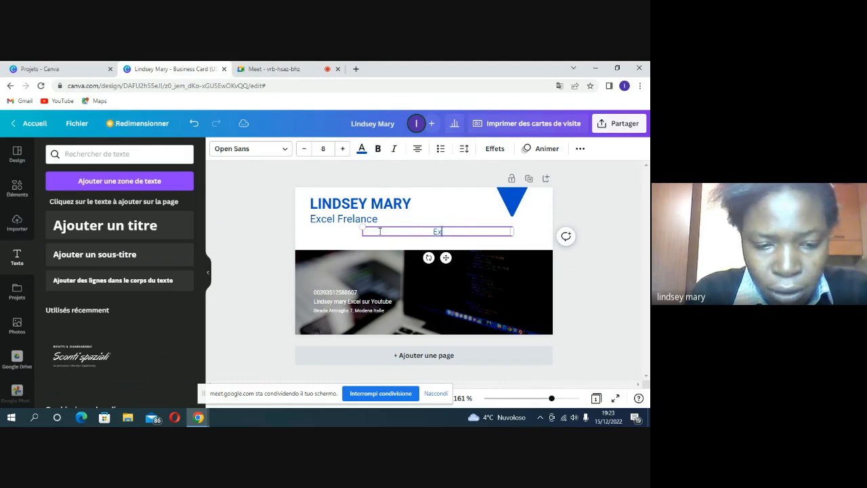
type("cel, ")
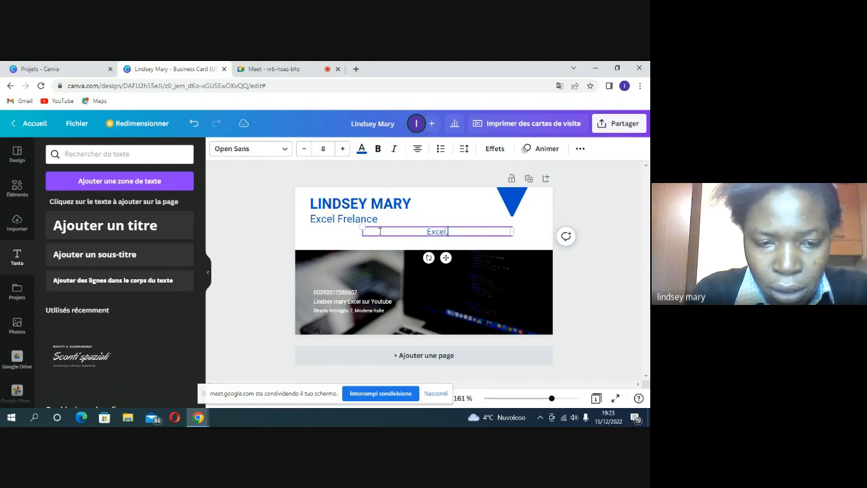
type("Word")
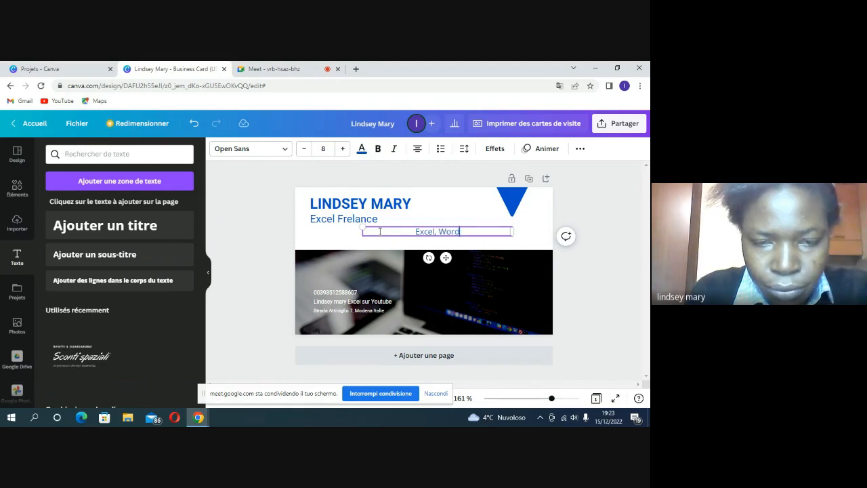
type(", ")
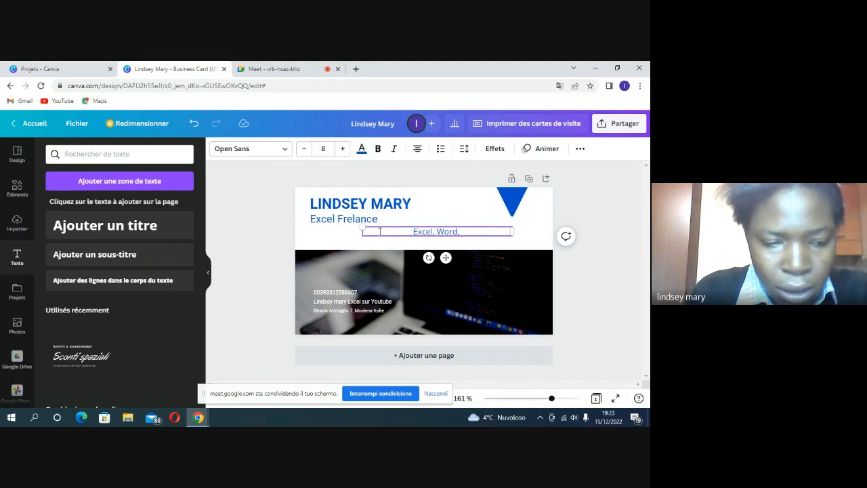
type("Pow")
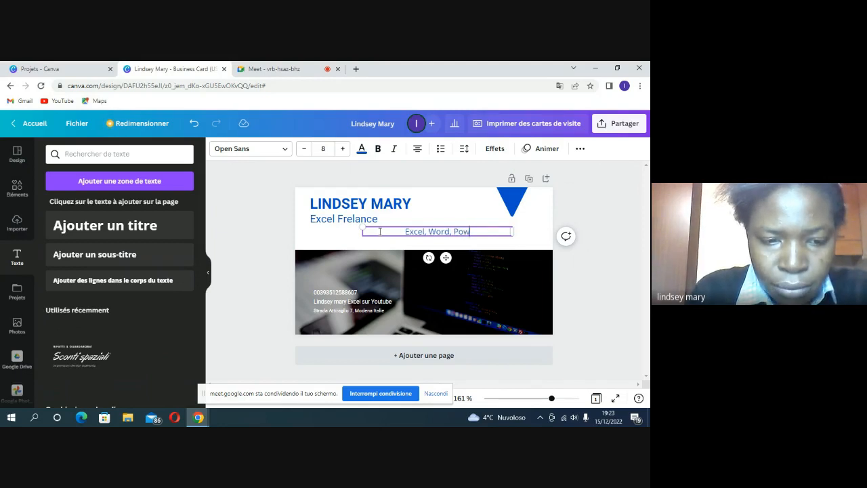
type("erPoint")
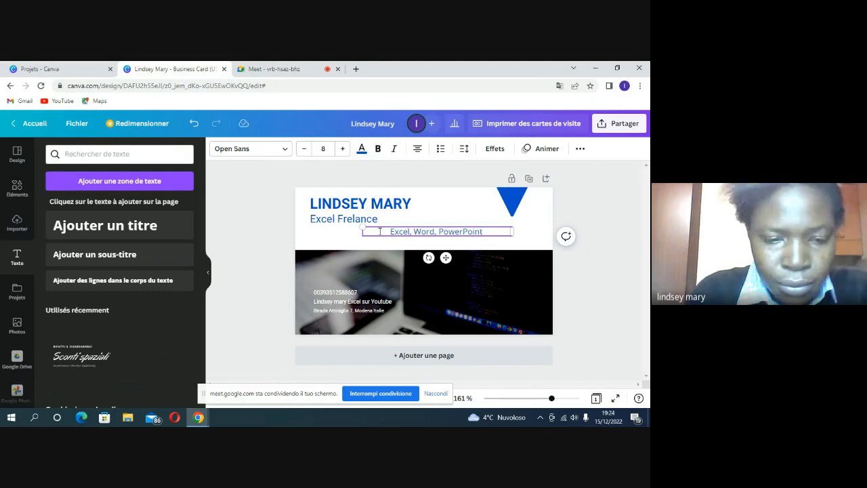
type(" et")
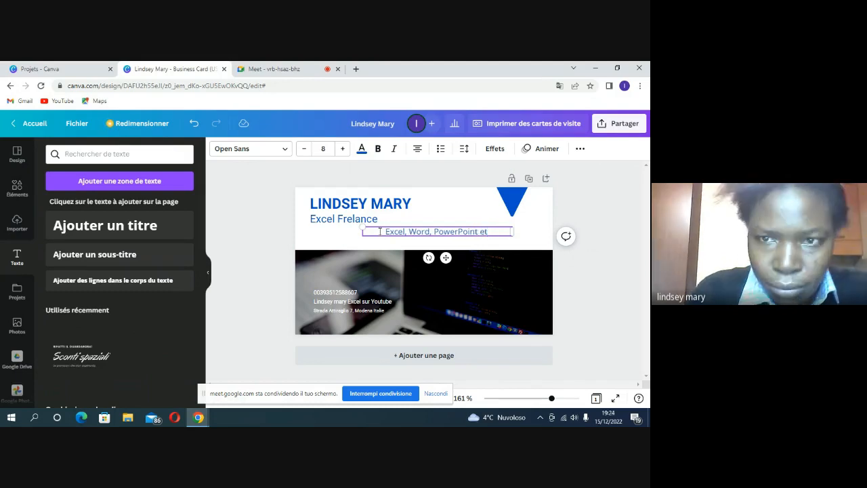
type(" Can")
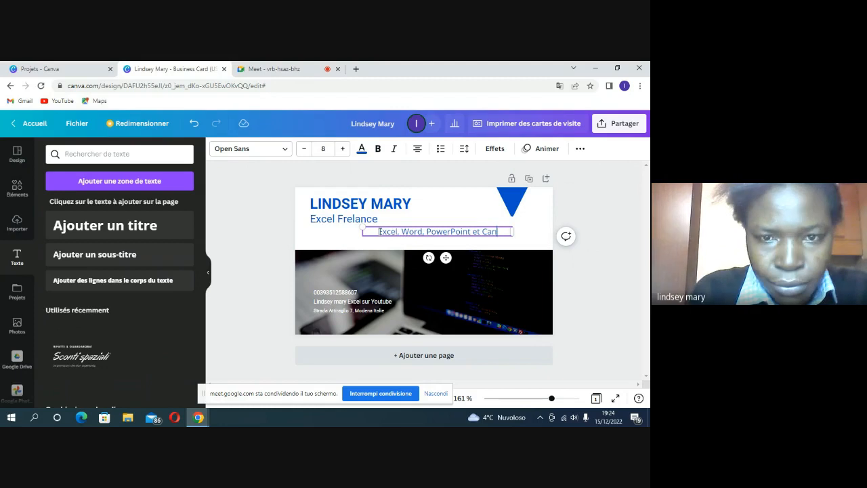
type("va")
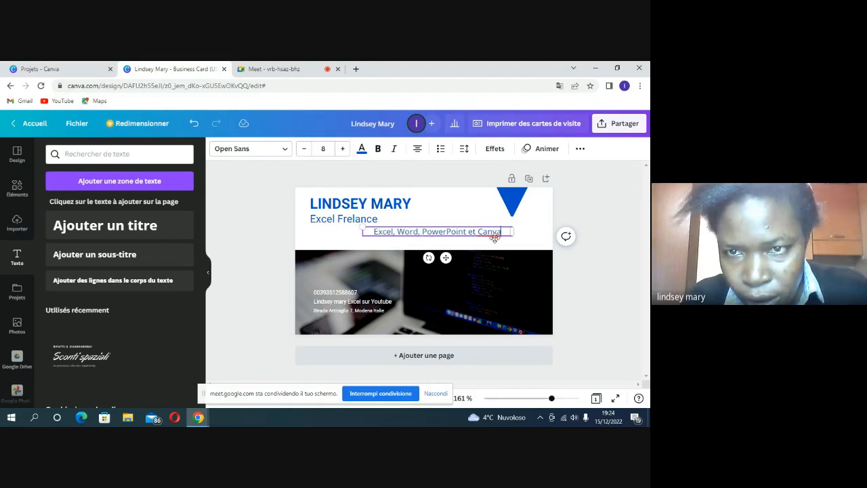
Step: Select the skills text box and nudge the skills line slightly upward
left_click(528, 237)
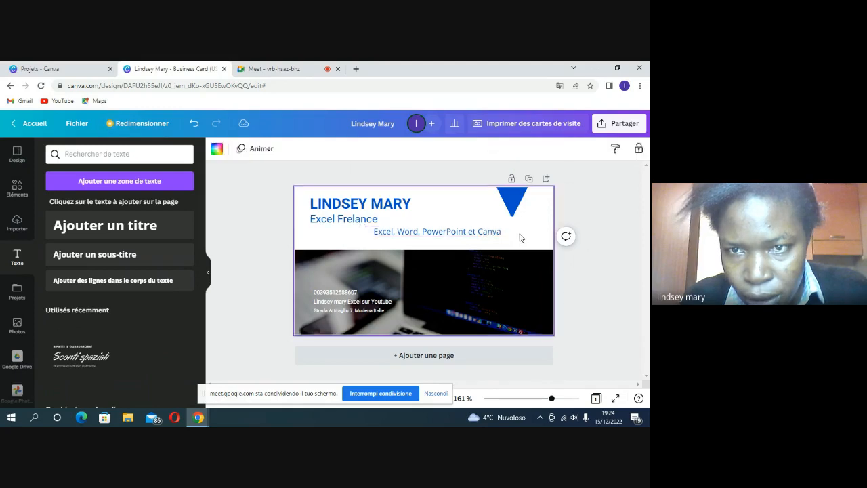
left_click(481, 235)
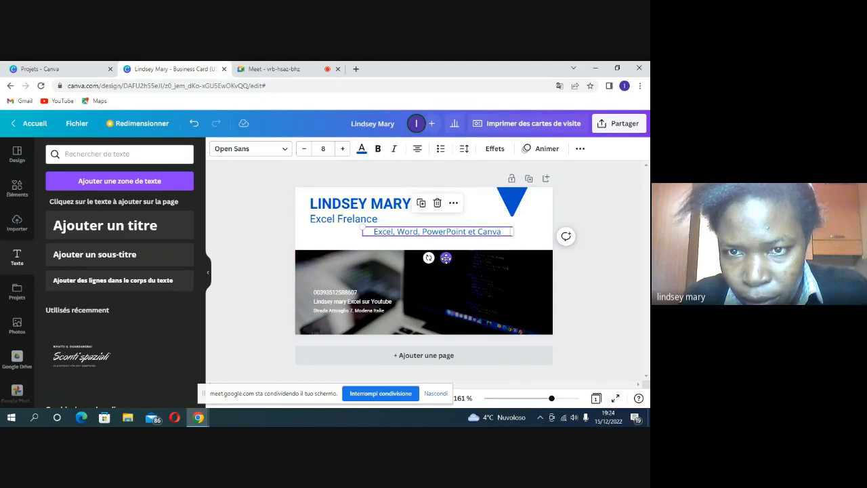
left_click_drag(445, 257, 393, 258)
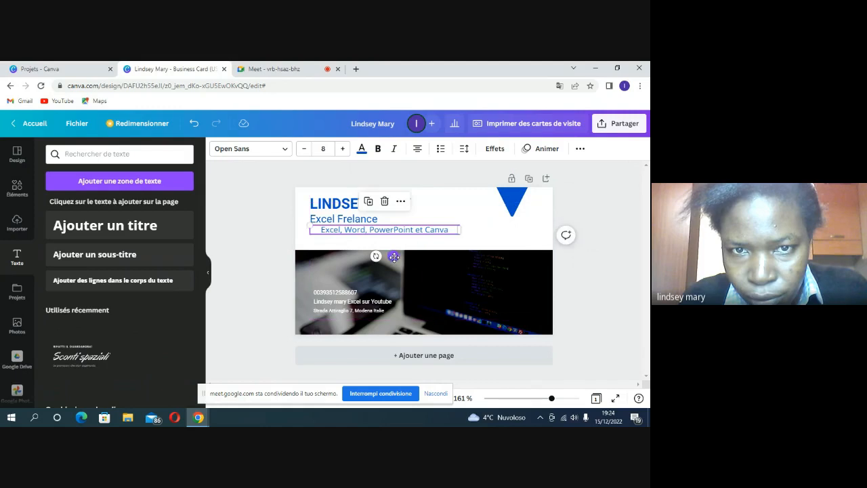
double_click(323, 231)
left_click(322, 230)
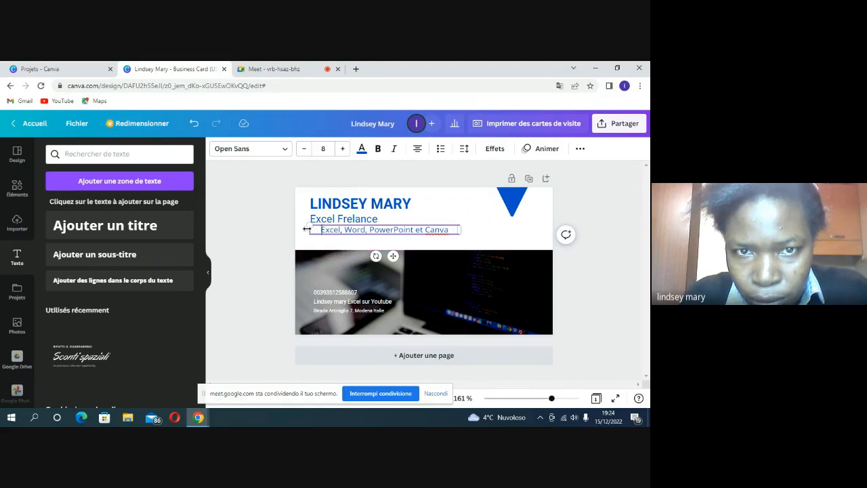
Step: Narrow the skills box from the left and align it under 'Excel Frelance'
left_click_drag(309, 229, 328, 229)
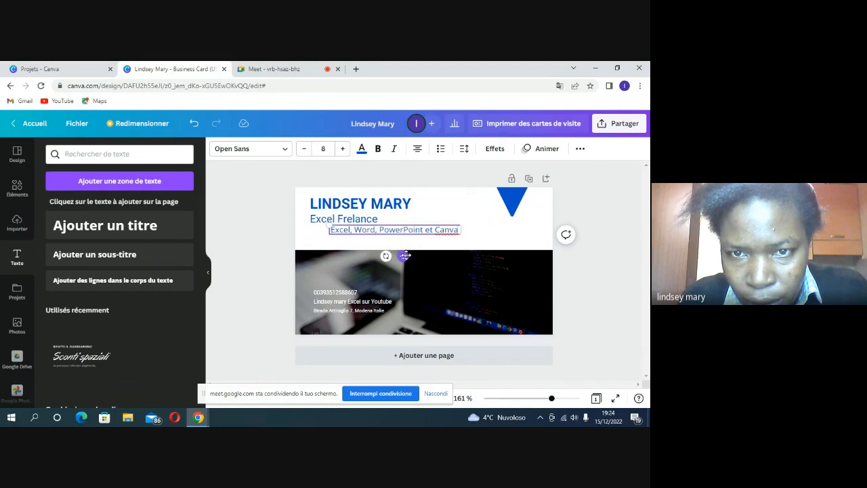
mouse_move(398, 256)
left_mouse_down()
mouse_move(365, 259)
mouse_move(386, 259)
left_mouse_up()
left_click(458, 225)
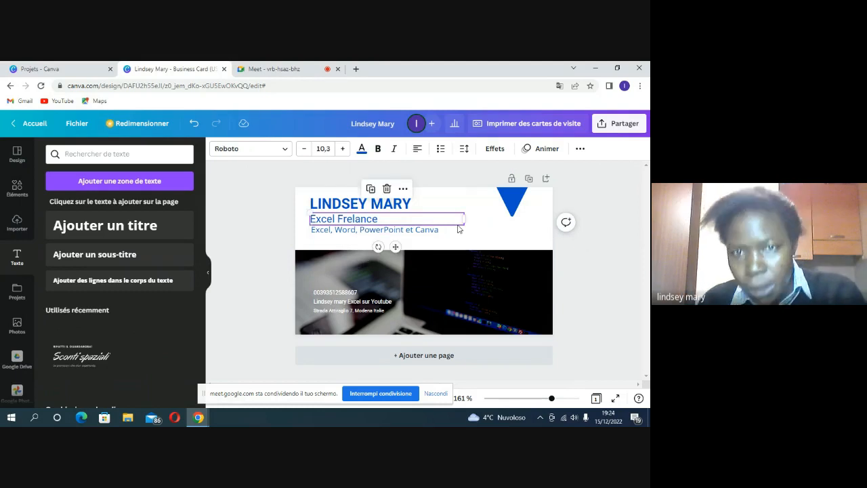
left_click(458, 236)
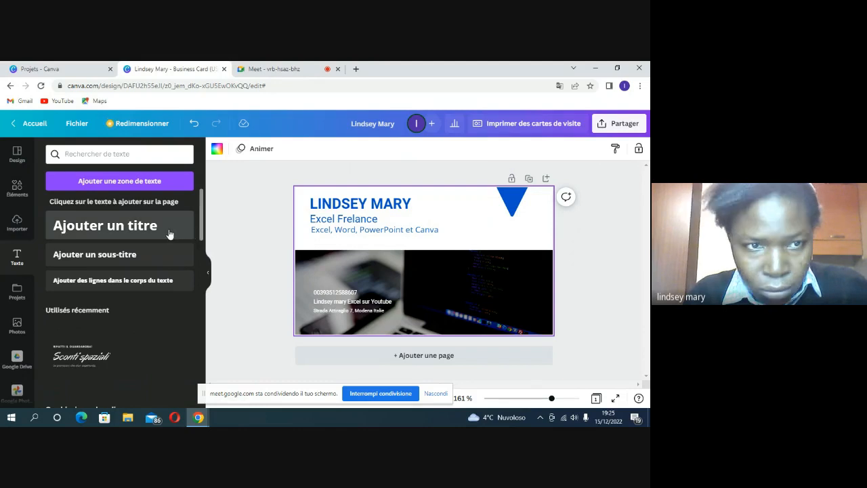
Step: Add a subtitle text box below the skills line and delete 'titre' from its placeholder
left_click(138, 263)
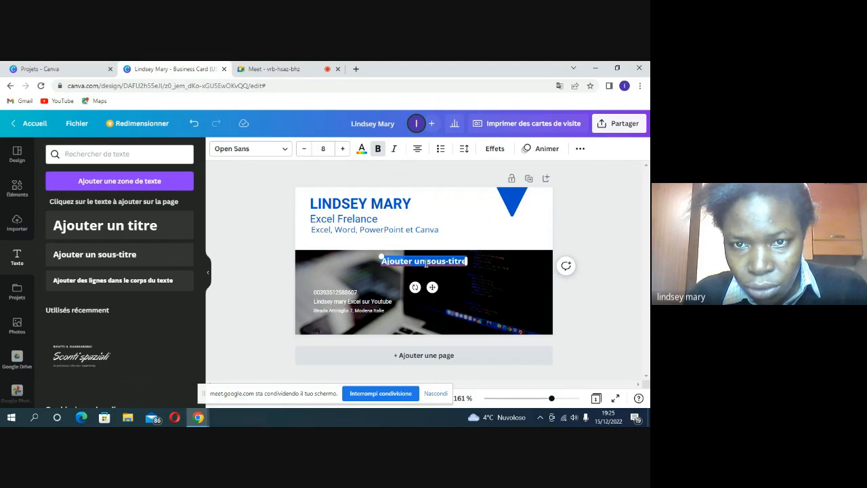
left_click_drag(437, 265, 370, 245)
double_click(381, 243)
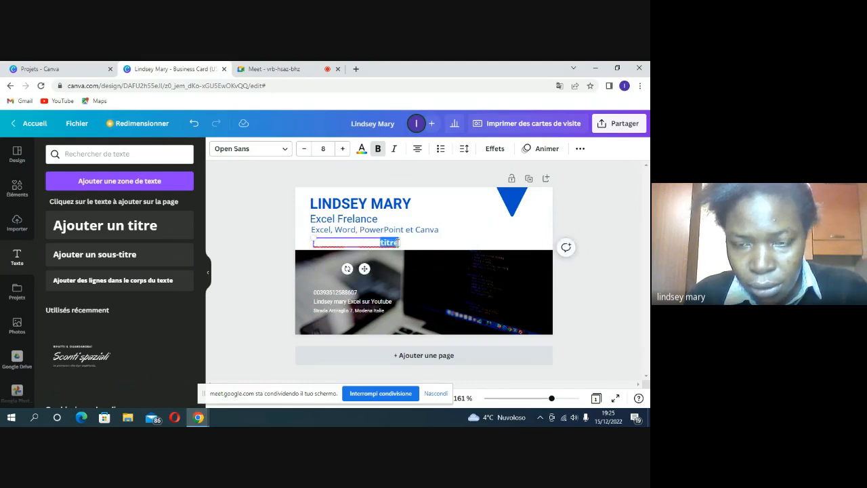
key("BackSpace")
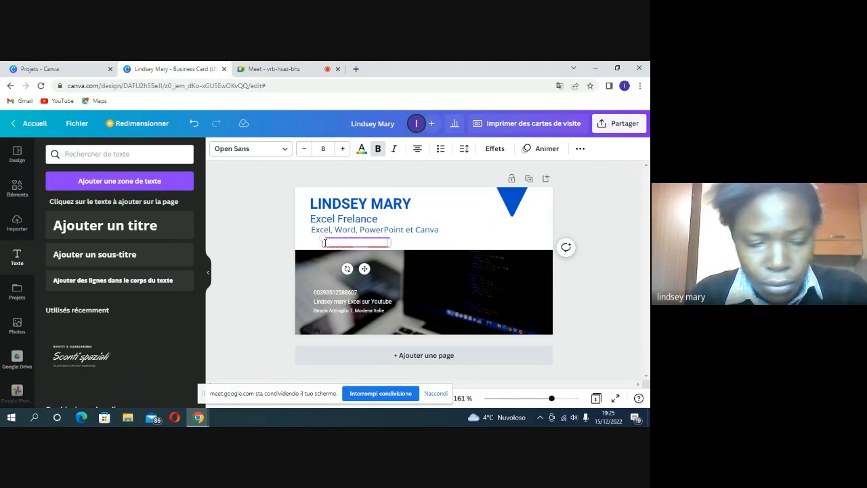
type("esmar")
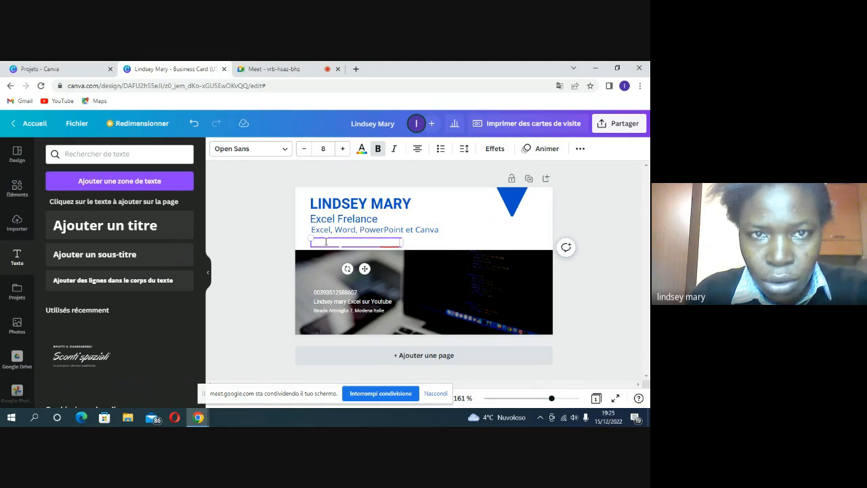
Step: Make the new line blue and change its wording to 'Cours en Présence et en Ligne'
left_click(362, 150)
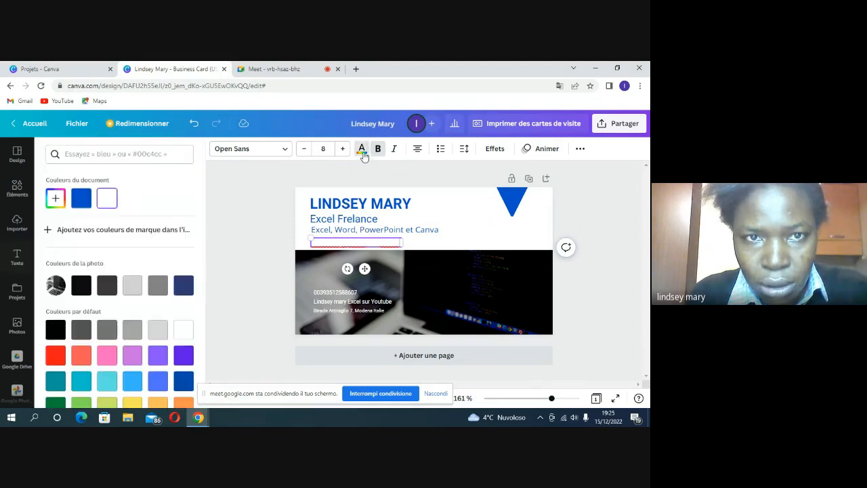
left_click(81, 199)
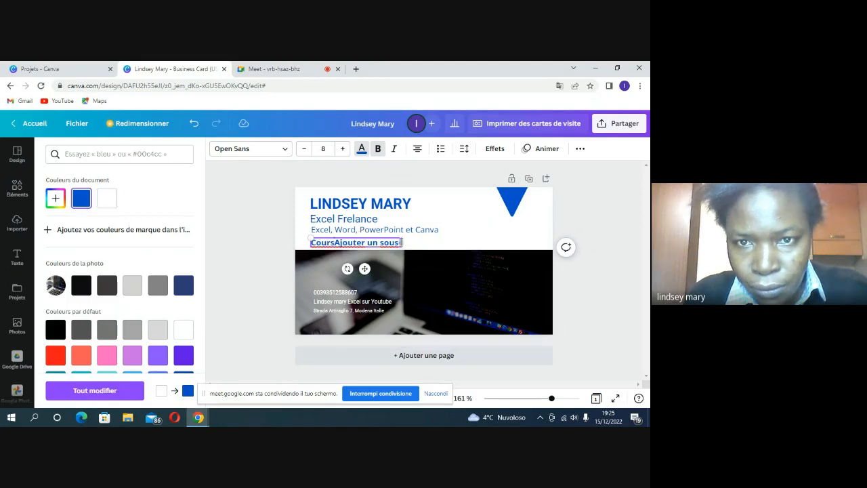
key("BackSpace")
key("BackSpace")
key("BackSpace")
key("BackSpace")
key("BackSpace")
key("BackSpace")
key("BackSpace")
key("BackSpace")
key("BackSpace")
key("BackSpace")
key("BackSpace")
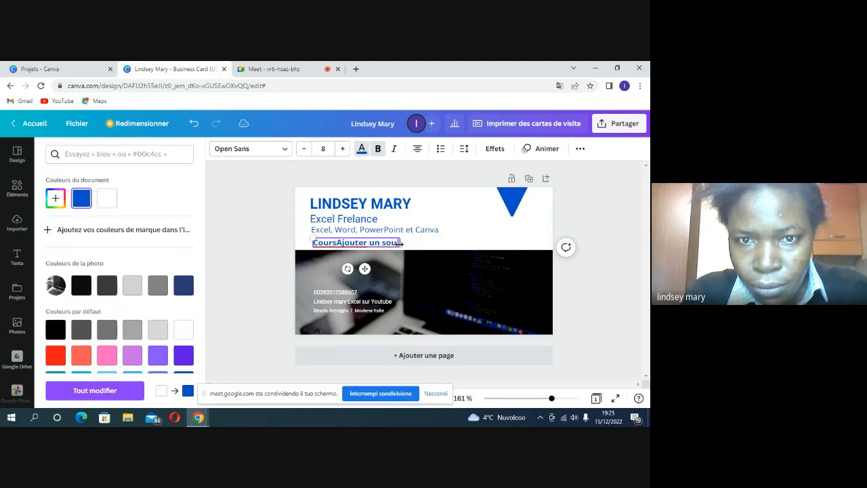
key("BackSpace")
key("BackSpace")
key("BackSpace")
key("BackSpace")
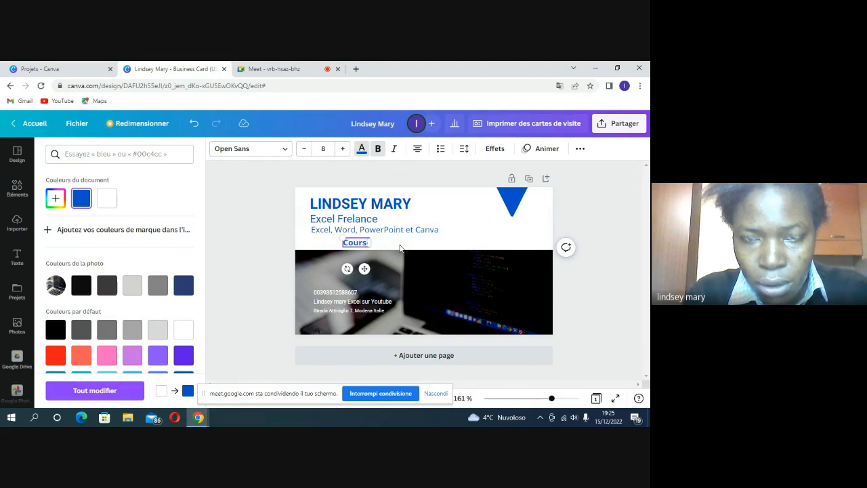
type("en ")
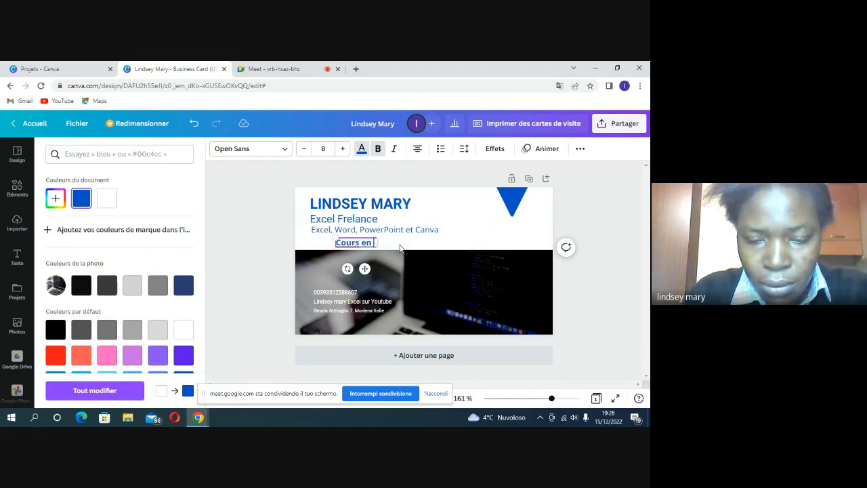
type("Pr")
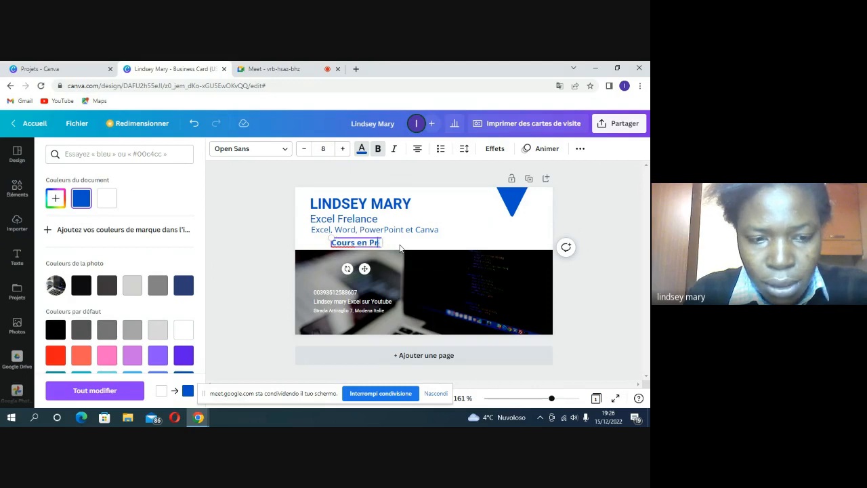
type("é")
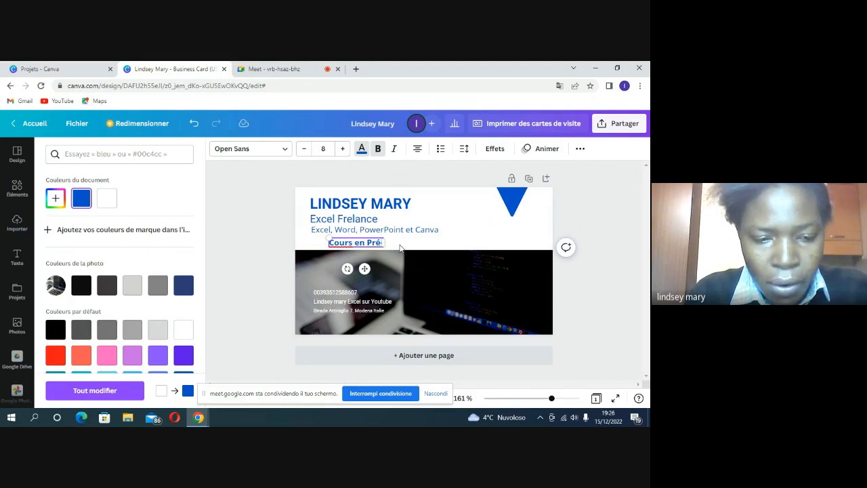
type("sence")
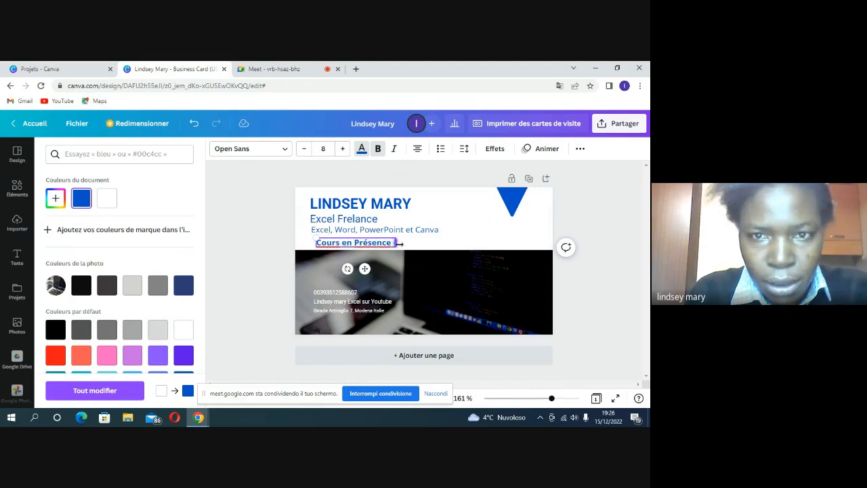
type(" et e")
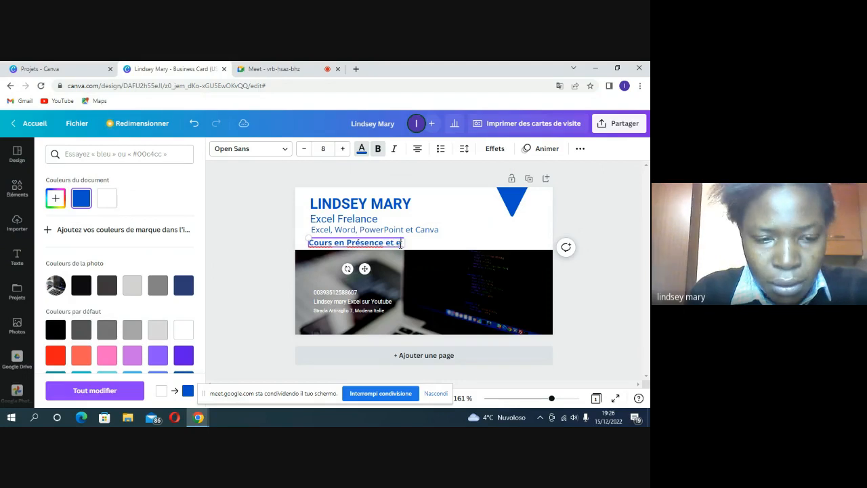
type("n L")
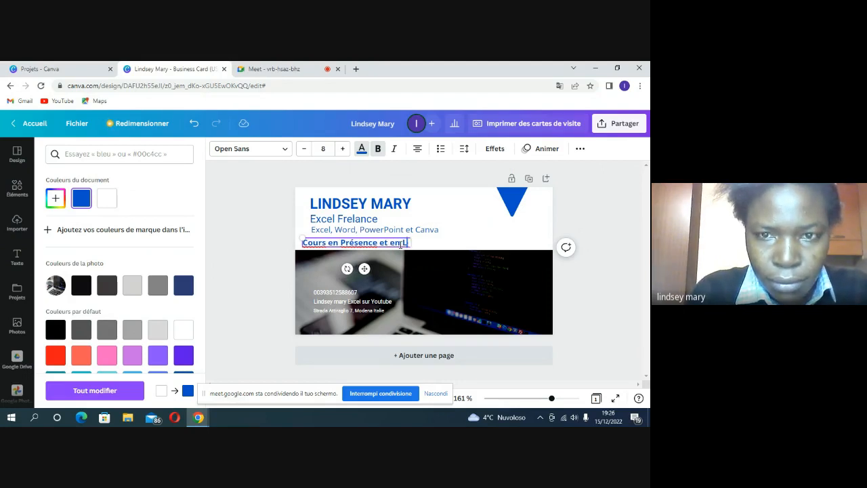
type("igne")
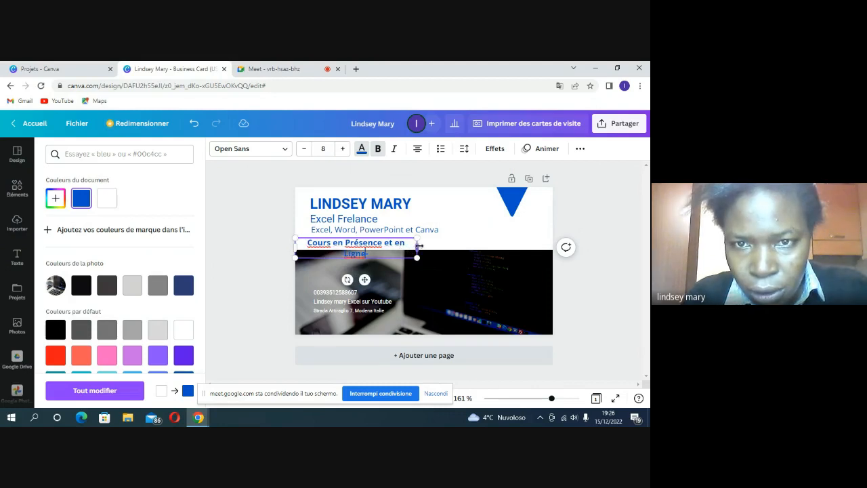
Step: Widen the course line so it fits on one line, with no trailing hyphen
left_click_drag(419, 246, 464, 242)
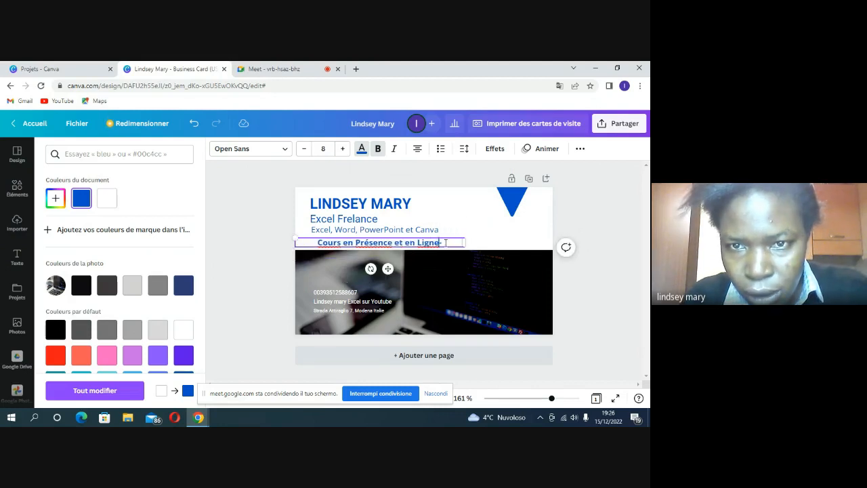
type("-")
key("BackSpace")
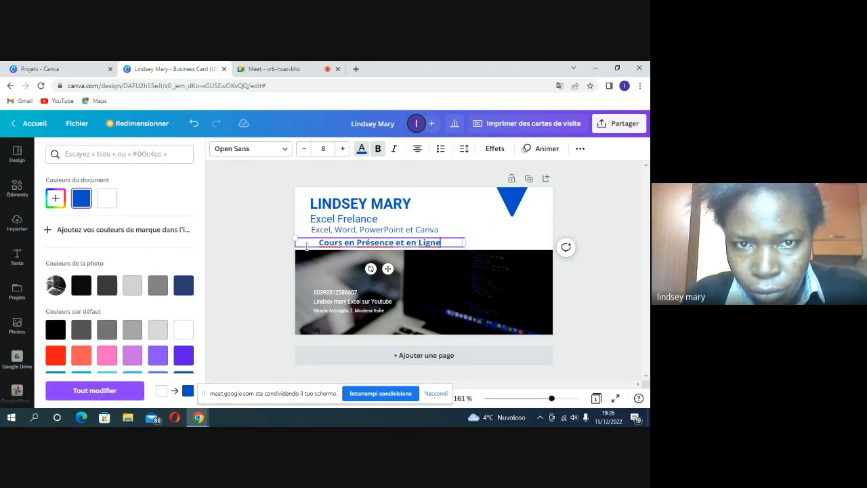
Step: Resize the course line's box and move it flush left beneath the skills line
left_click_drag(294, 243, 329, 242)
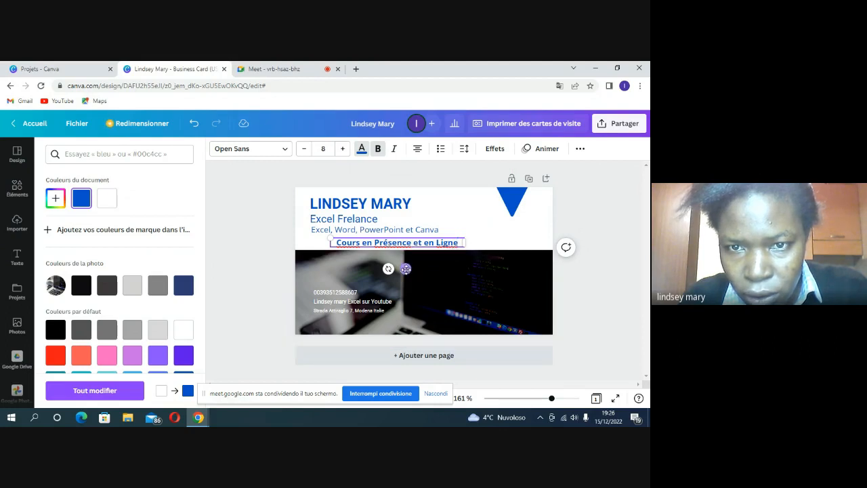
left_click_drag(405, 269, 382, 265)
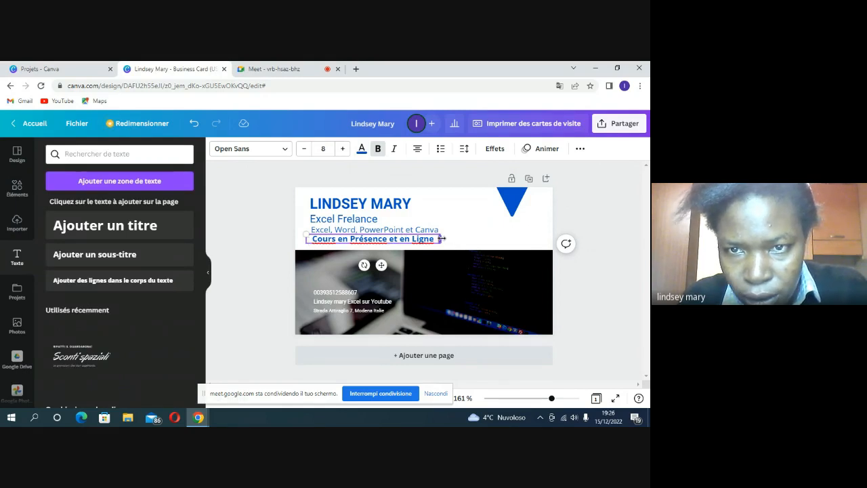
left_click_drag(441, 239, 470, 238)
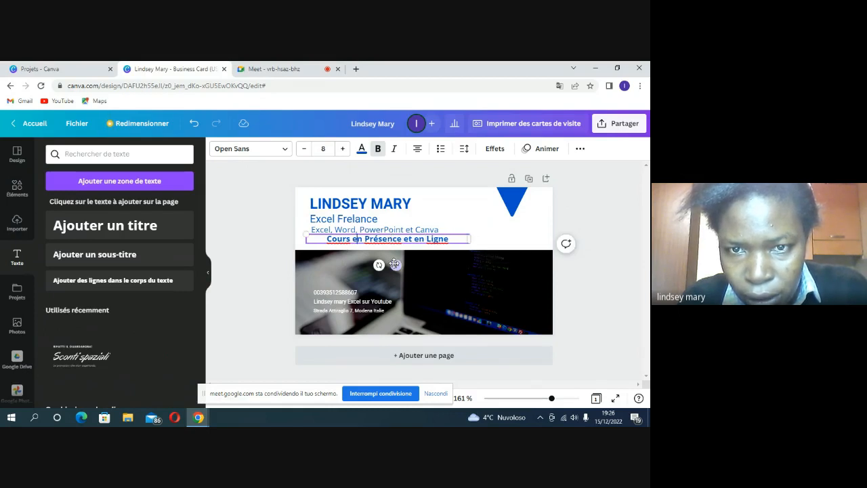
left_click_drag(384, 264, 375, 264)
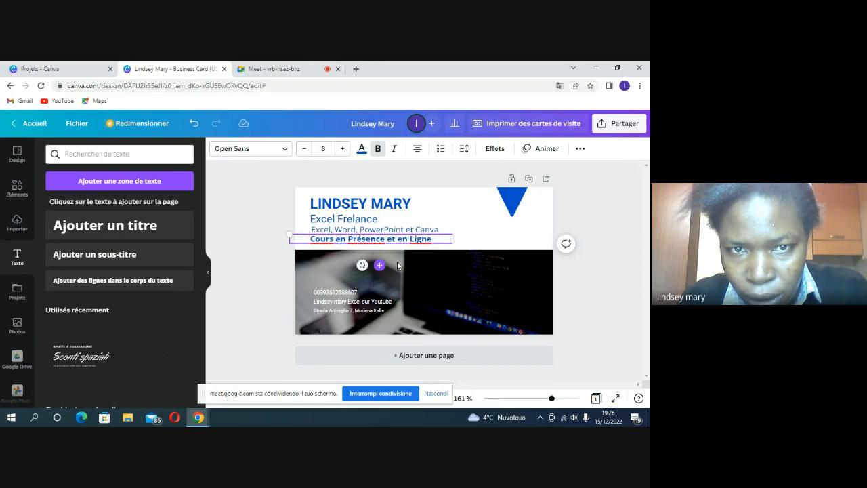
left_click(466, 242)
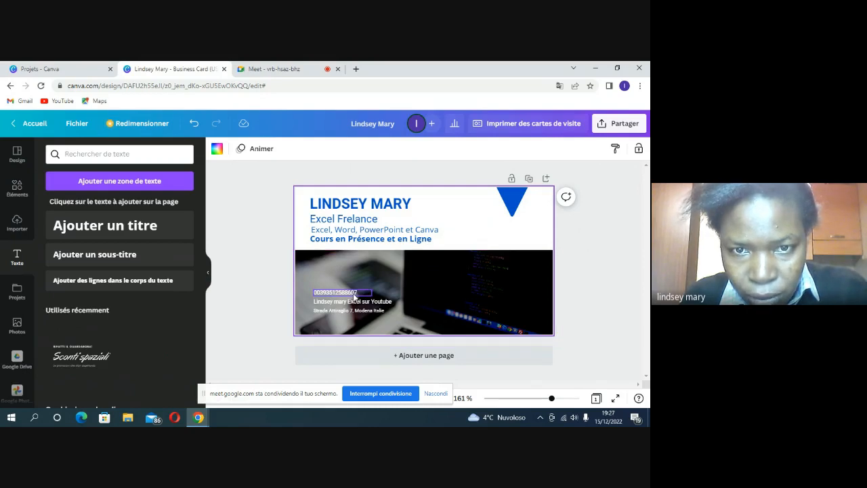
Step: Change the phone number, YouTube channel line and address text to red
left_click(354, 297)
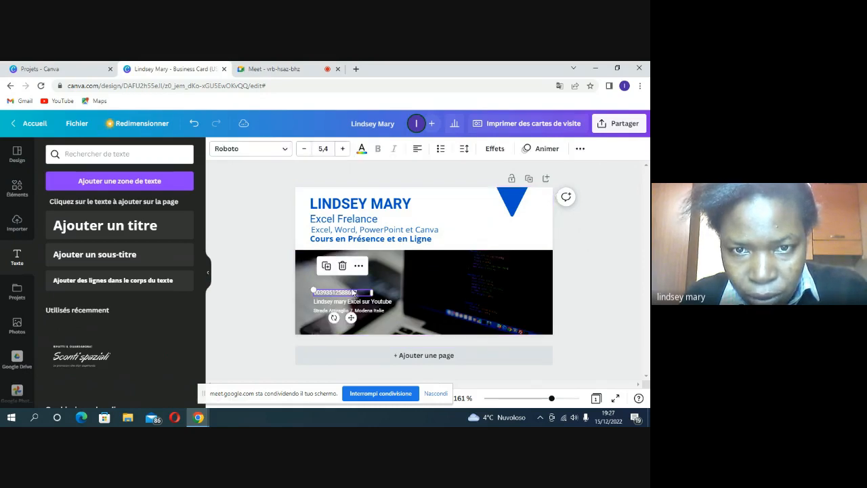
left_click(363, 150)
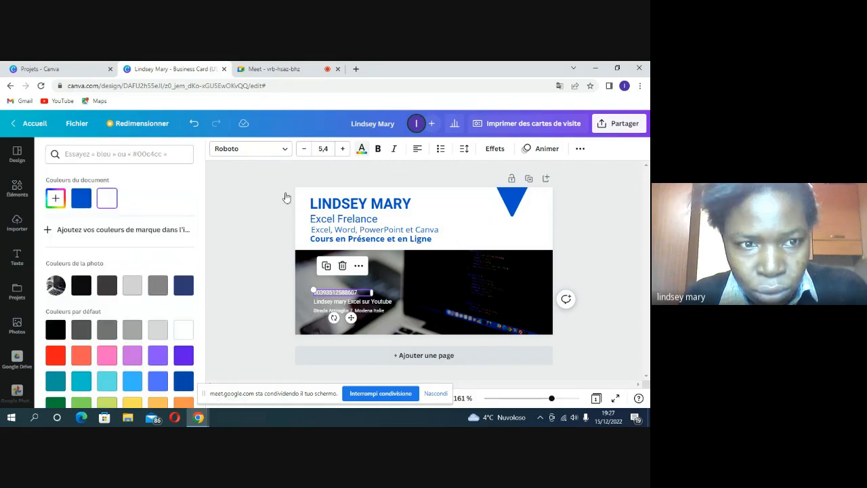
left_click(55, 359)
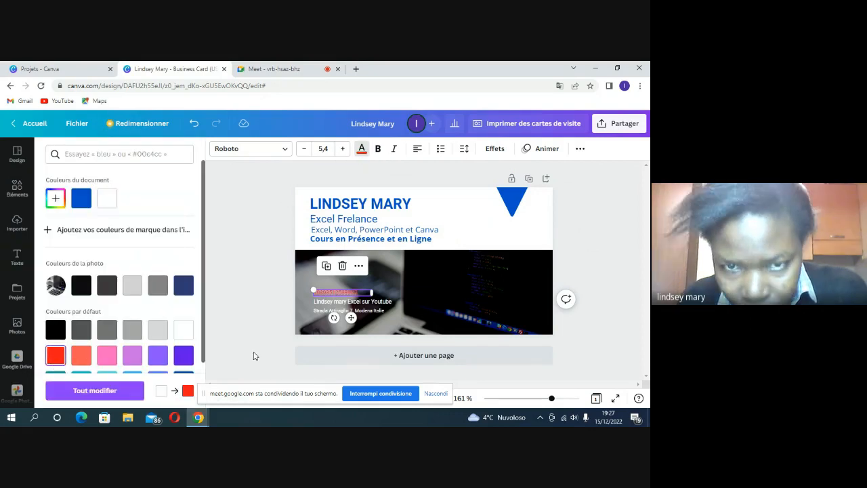
left_click(370, 303)
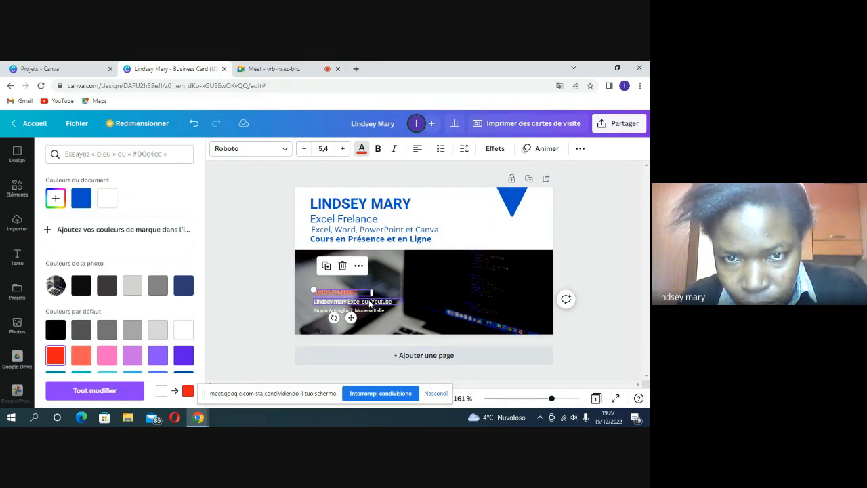
left_click(57, 355)
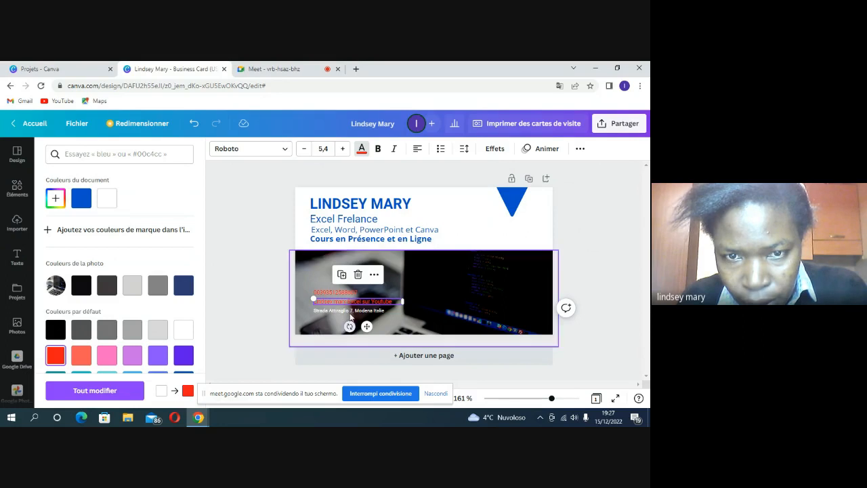
left_click(351, 309)
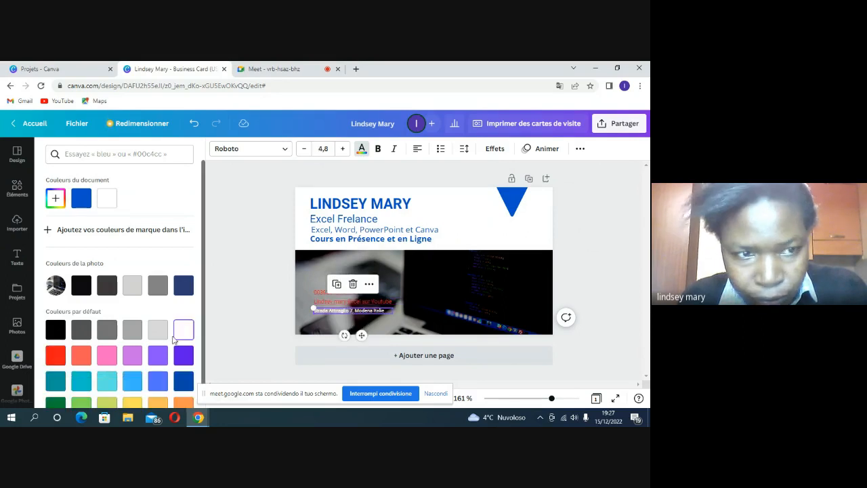
left_click(56, 359)
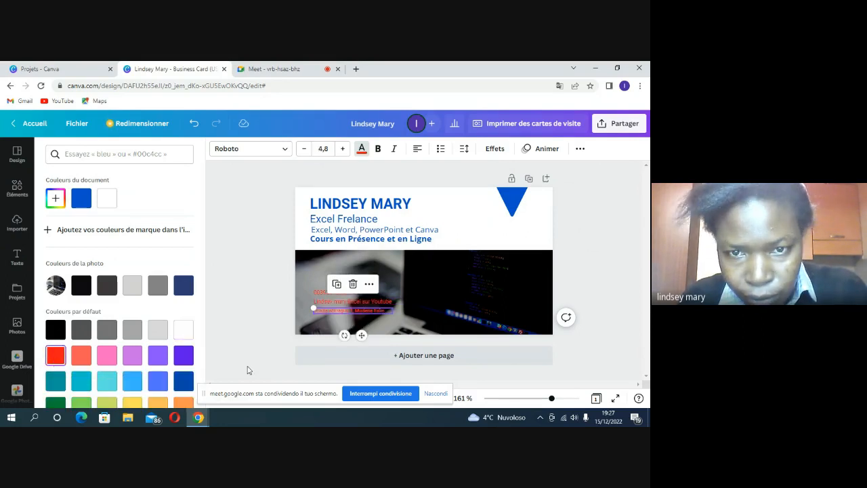
key("Escape")
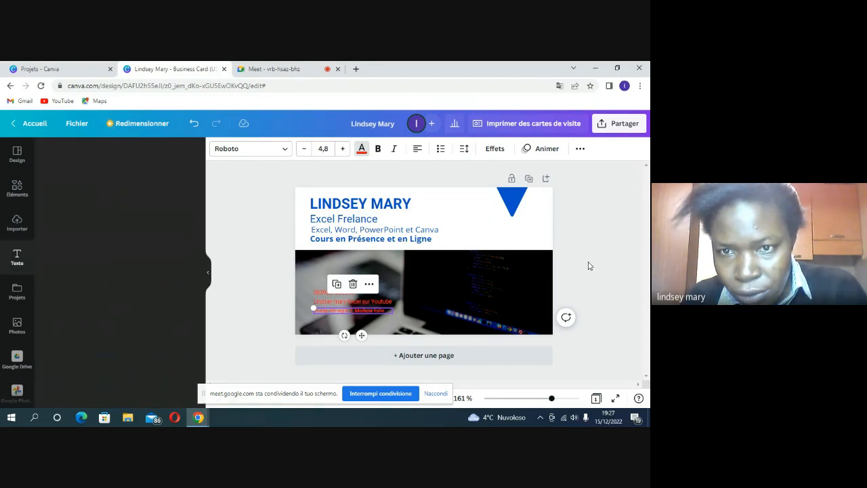
key("ctrl+Return")
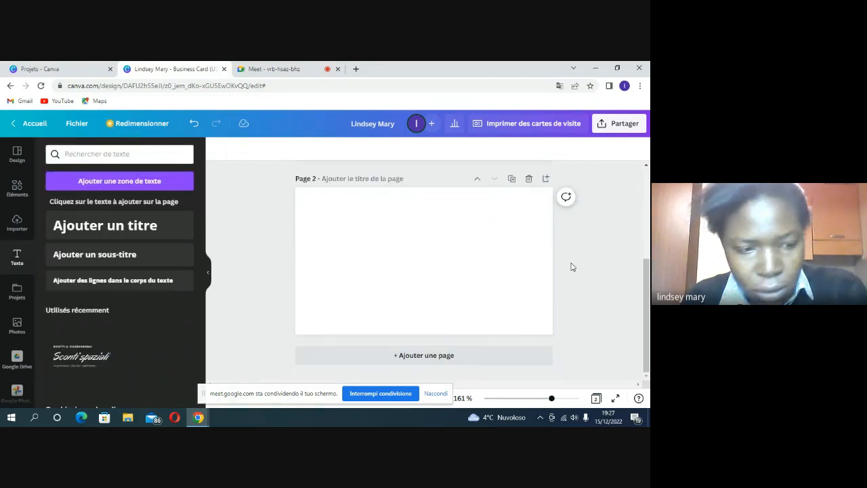
Step: Undo the accidentally added blank Page 2 with Ctrl+Z
key("ctrl+z")
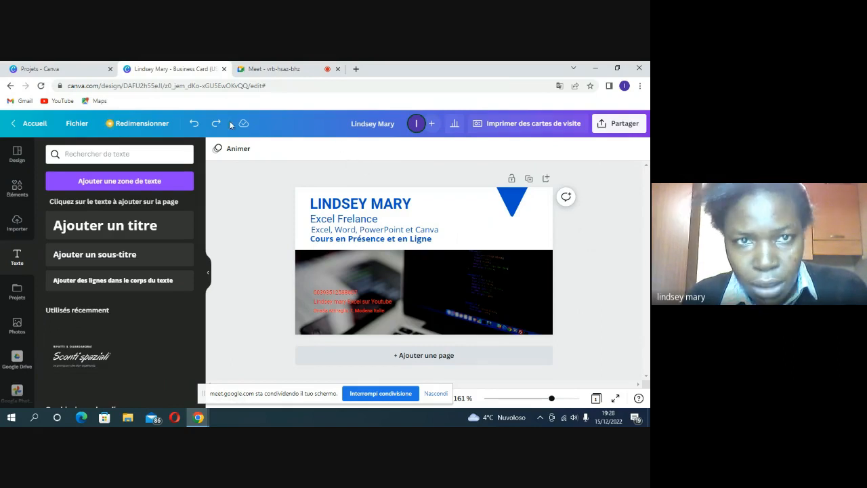
Step: Switch from Canva to the Google Meet call's browser tab
left_click(276, 71)
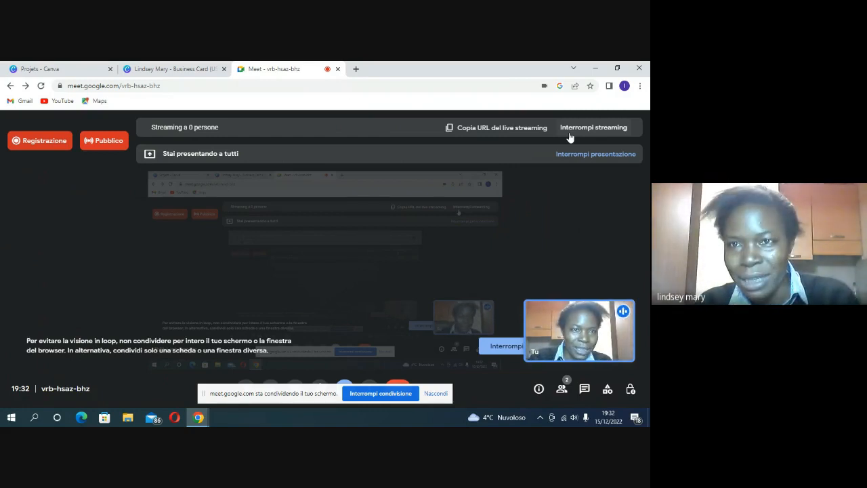
Step: End the meeting's live stream, confirming 'Interrompi streaming'
left_click(569, 134)
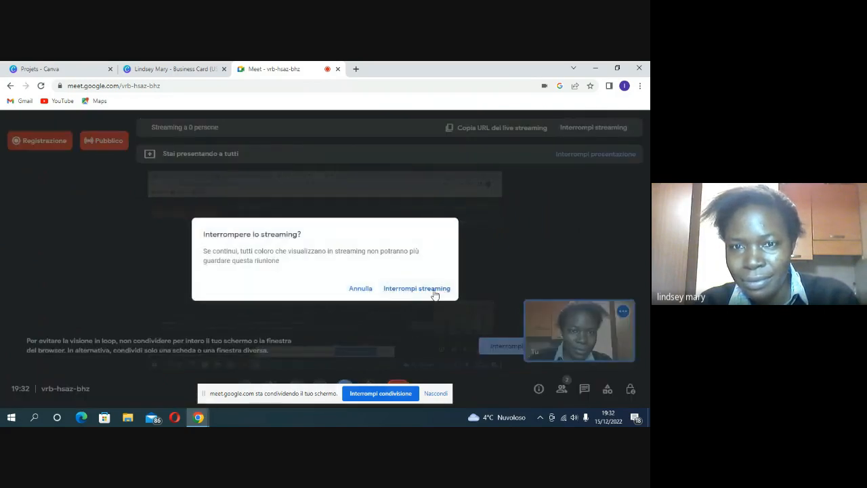
left_click(434, 289)
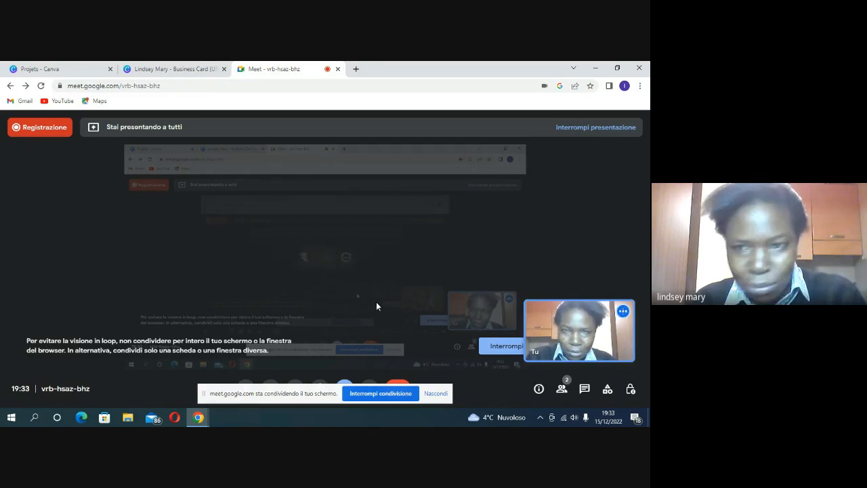
Step: Request 'Interrompi la registrazione' from Attività > Registrazione to stop the recording
left_click(608, 391)
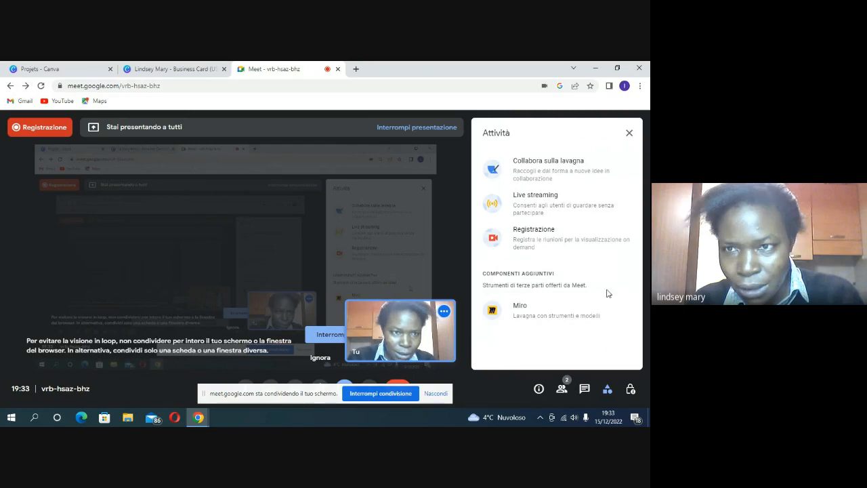
left_click(554, 237)
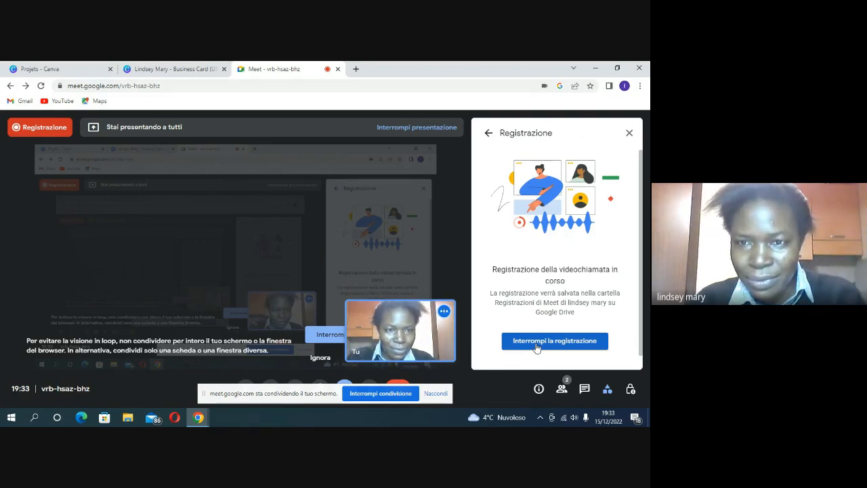
left_click(536, 346)
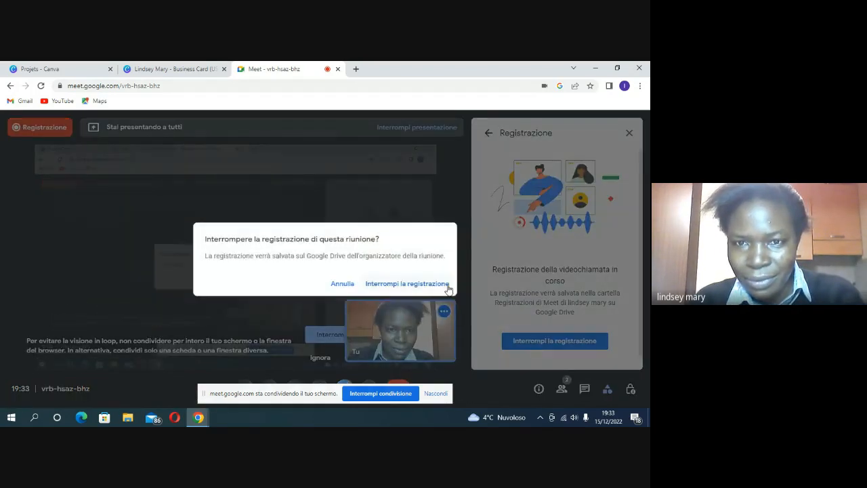